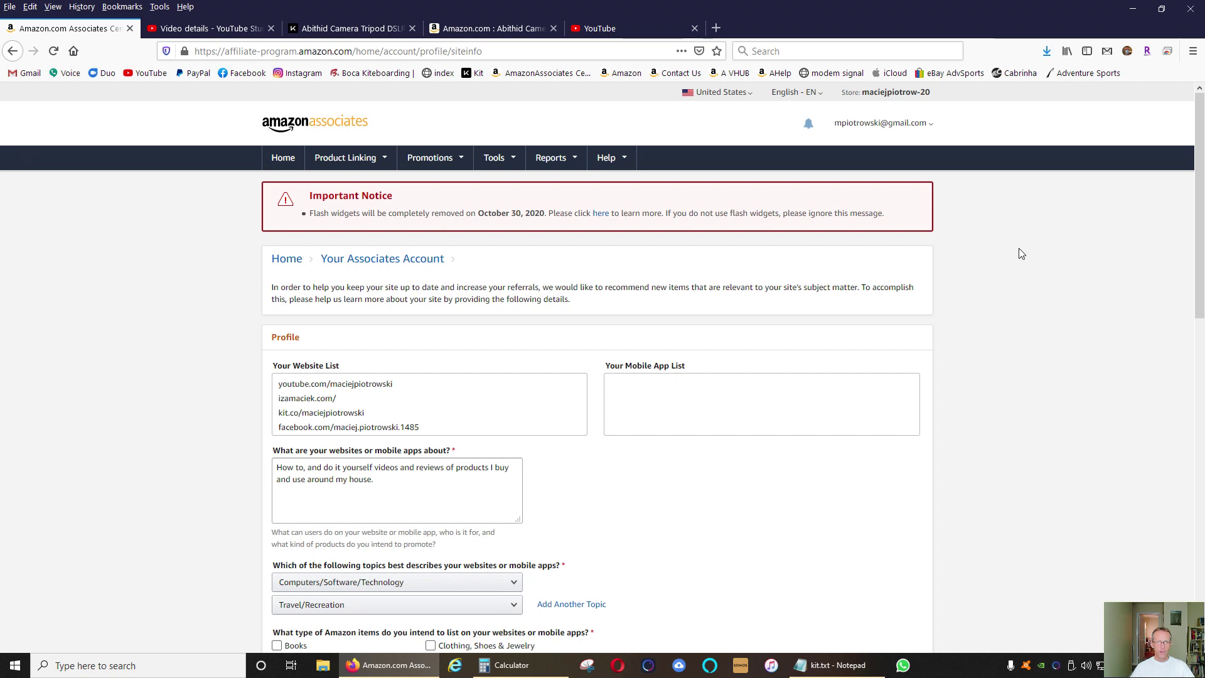
# Leave the tripod video's details for the YouTube Studio channel videos list.
pyautogui.hotkey('ctrl', 'Tab')
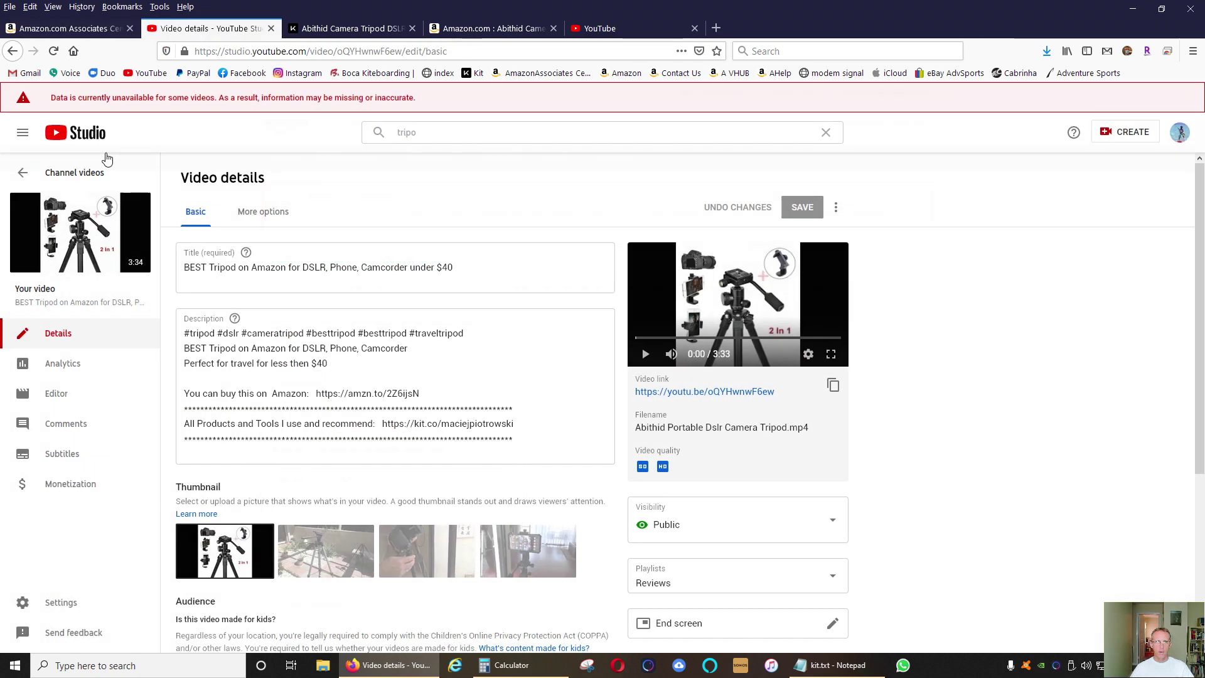
pyautogui.click(21, 177)
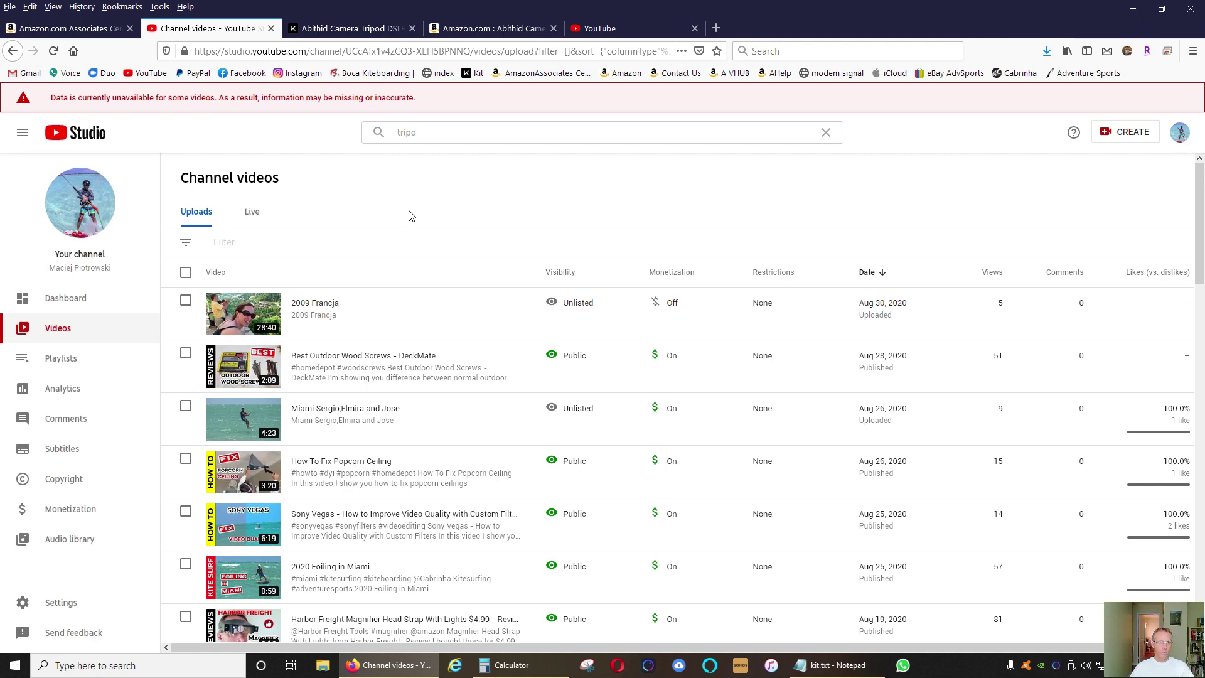
pyautogui.scroll(-3, 474, 296)
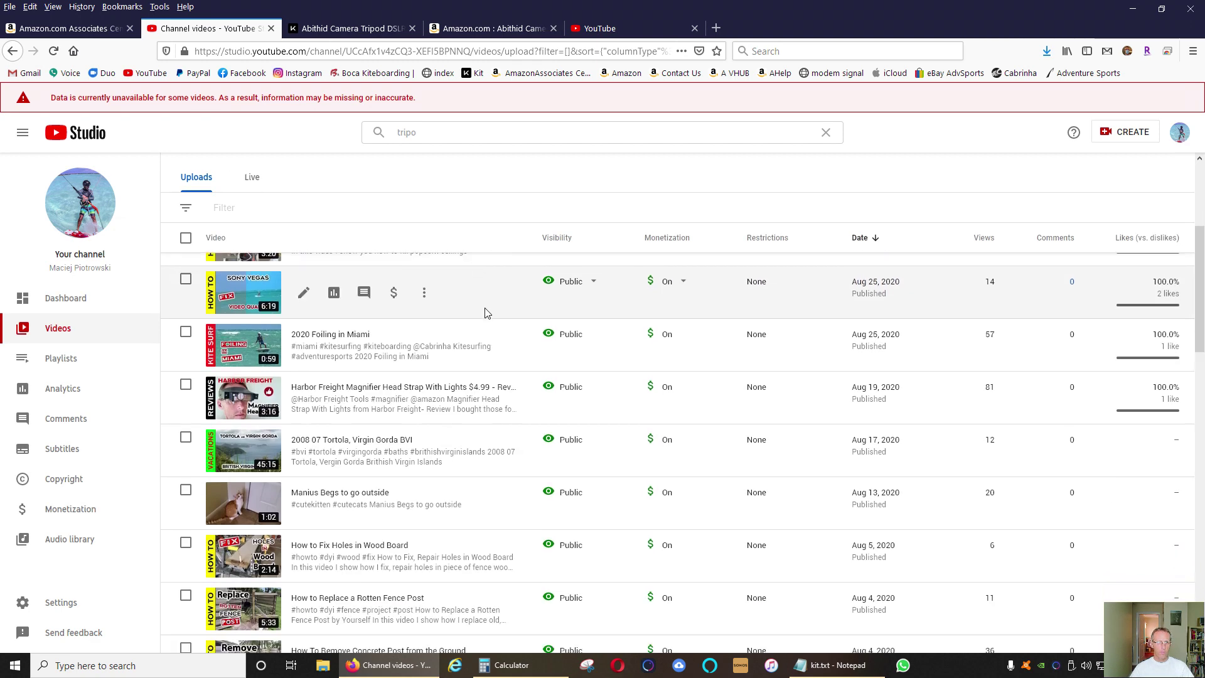
pyautogui.scroll(-2, 484, 315)
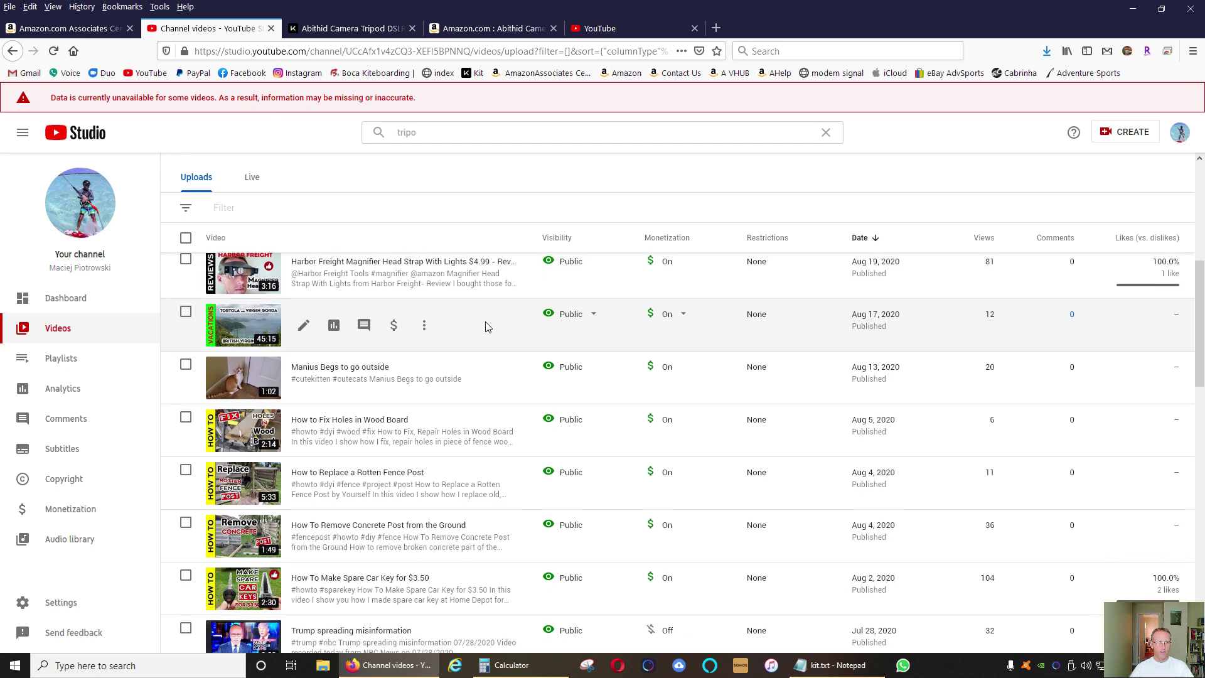
pyautogui.scroll(-3, 489, 348)
pyautogui.scroll(2, 483, 249)
pyautogui.scroll(1, 485, 249)
pyautogui.scroll(3, 490, 249)
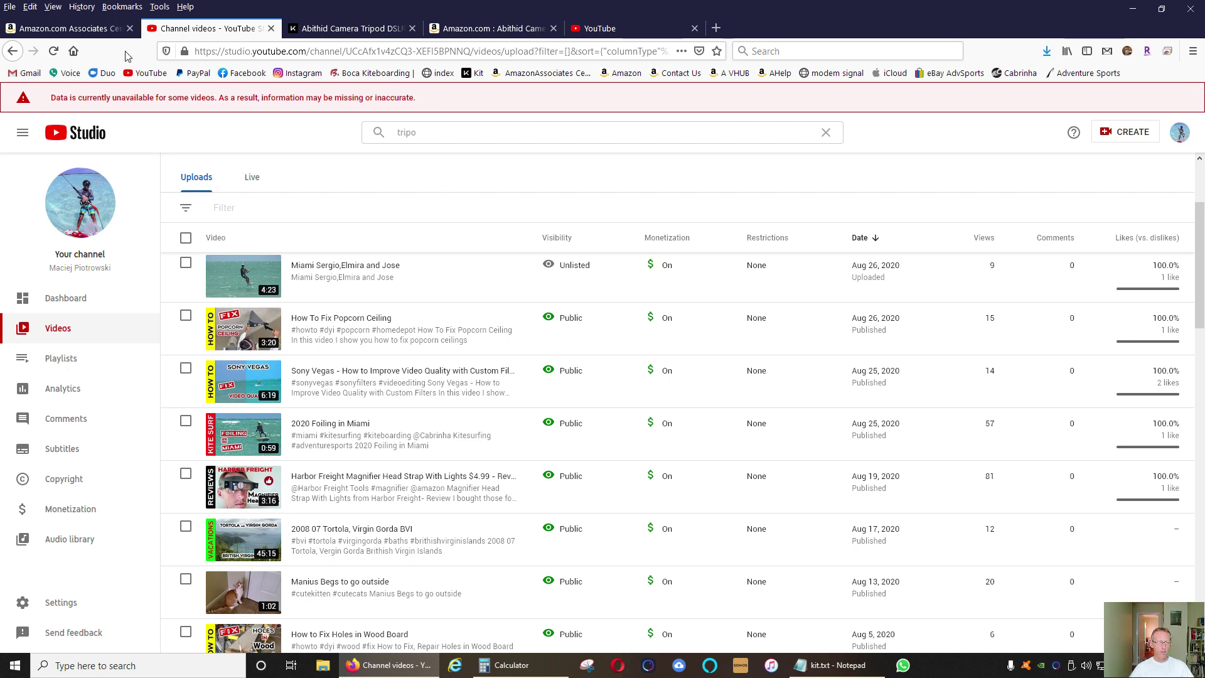
# Glance at the Associates site profile, then bring up the REETEC BT X9 headphones video's details.
pyautogui.click(68, 30)
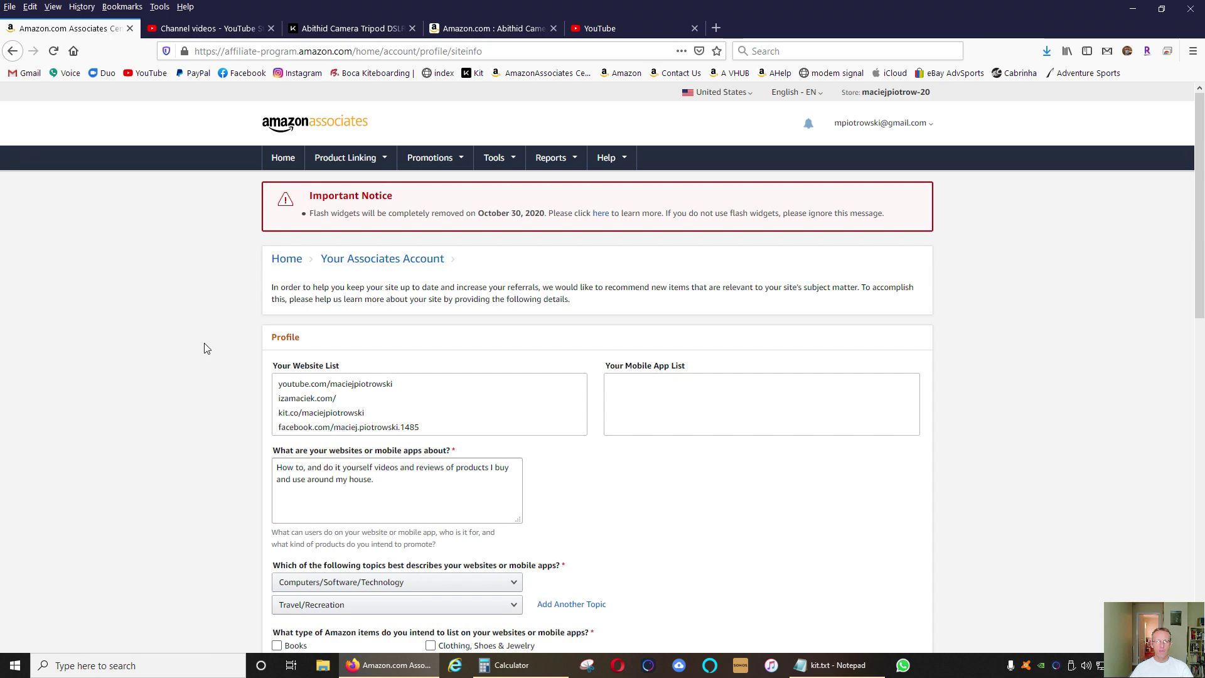
pyautogui.click(218, 30)
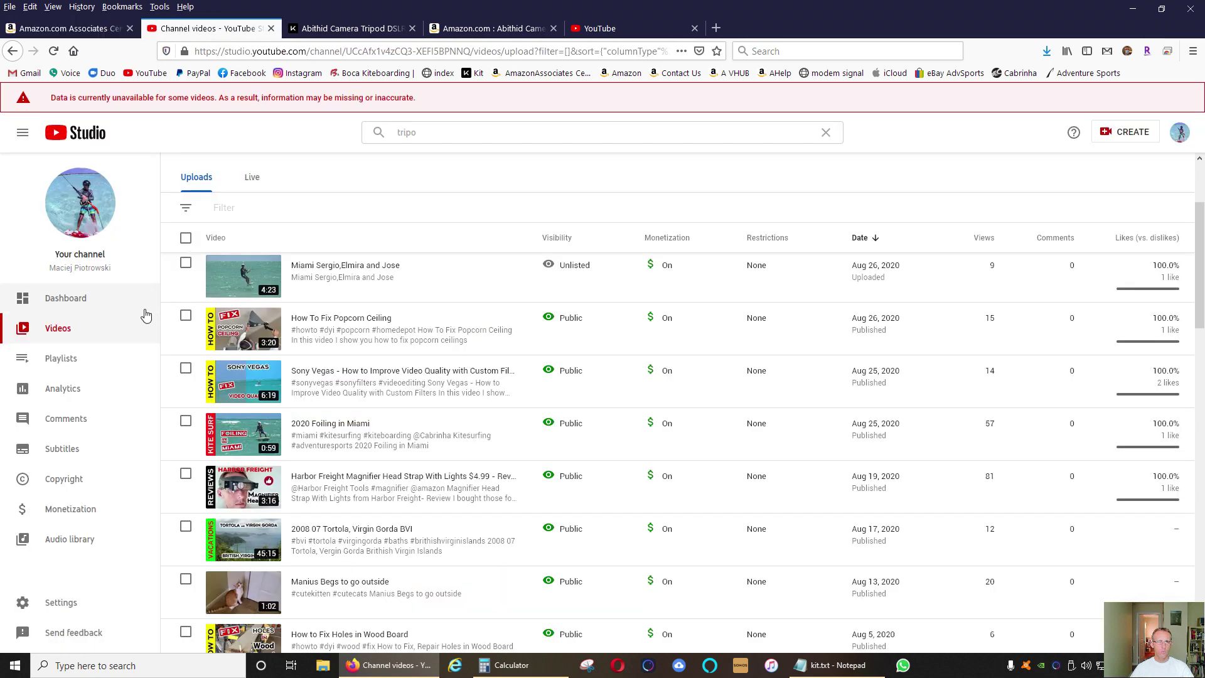
pyautogui.scroll(-3, 283, 321)
pyautogui.scroll(-1, 296, 368)
pyautogui.scroll(-2, 302, 404)
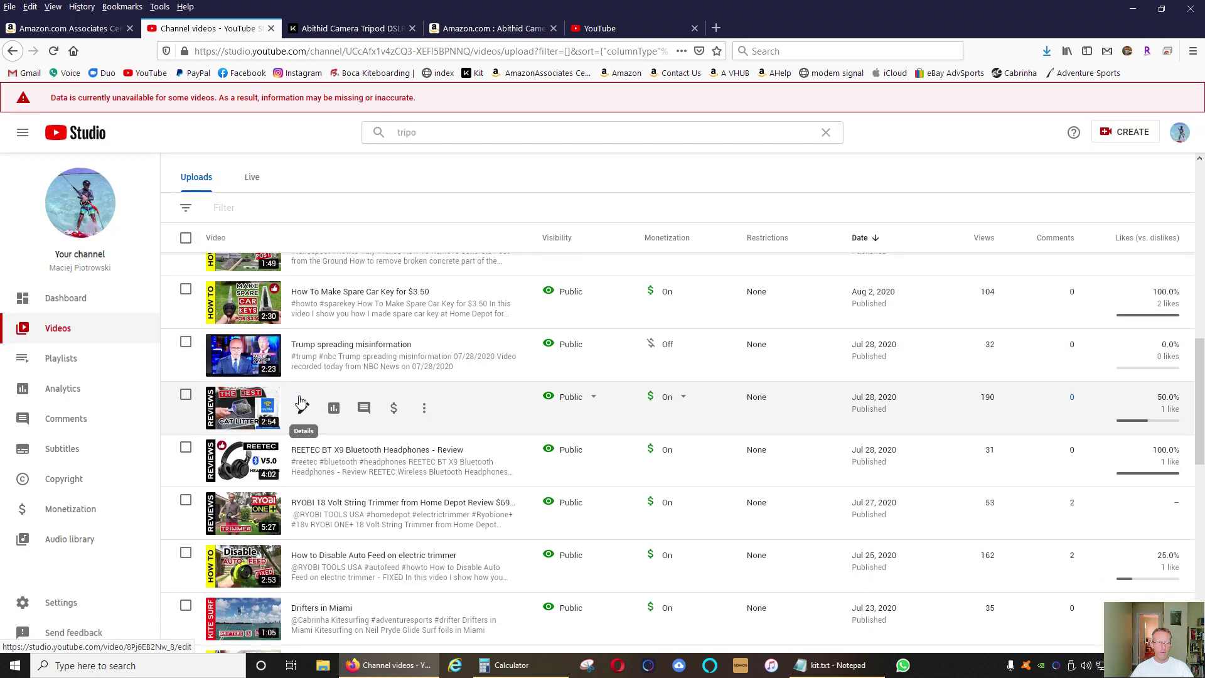
pyautogui.scroll(-3, 301, 405)
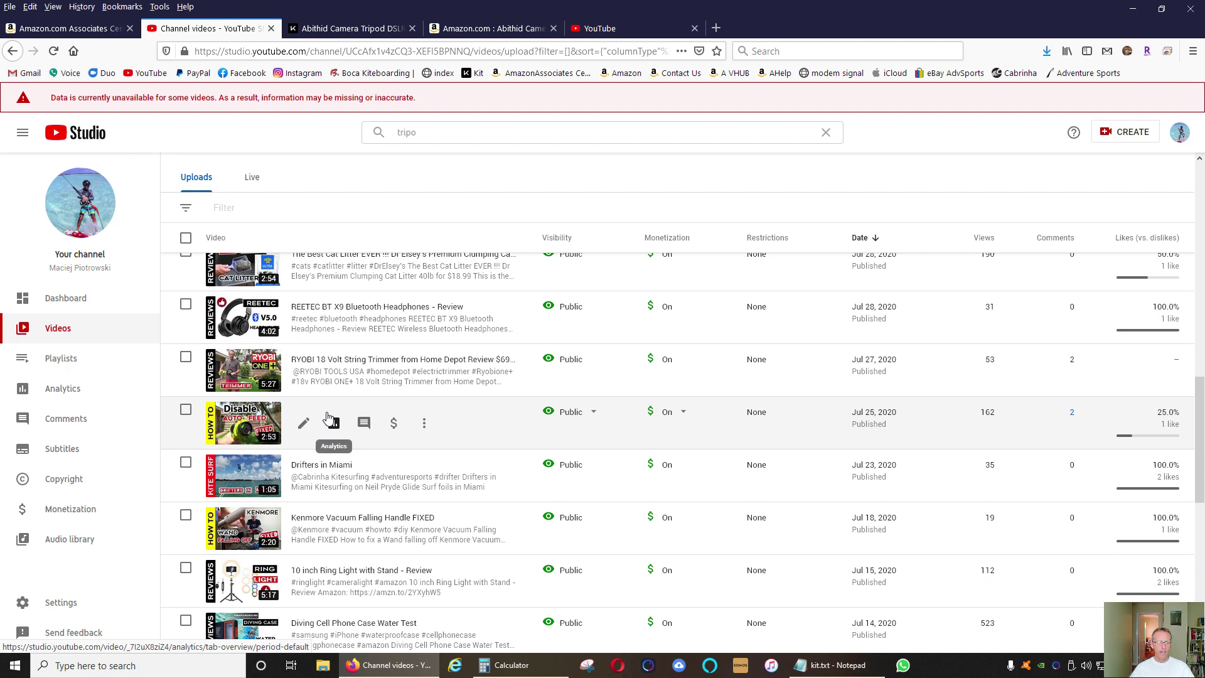
pyautogui.moveTo(376, 460)
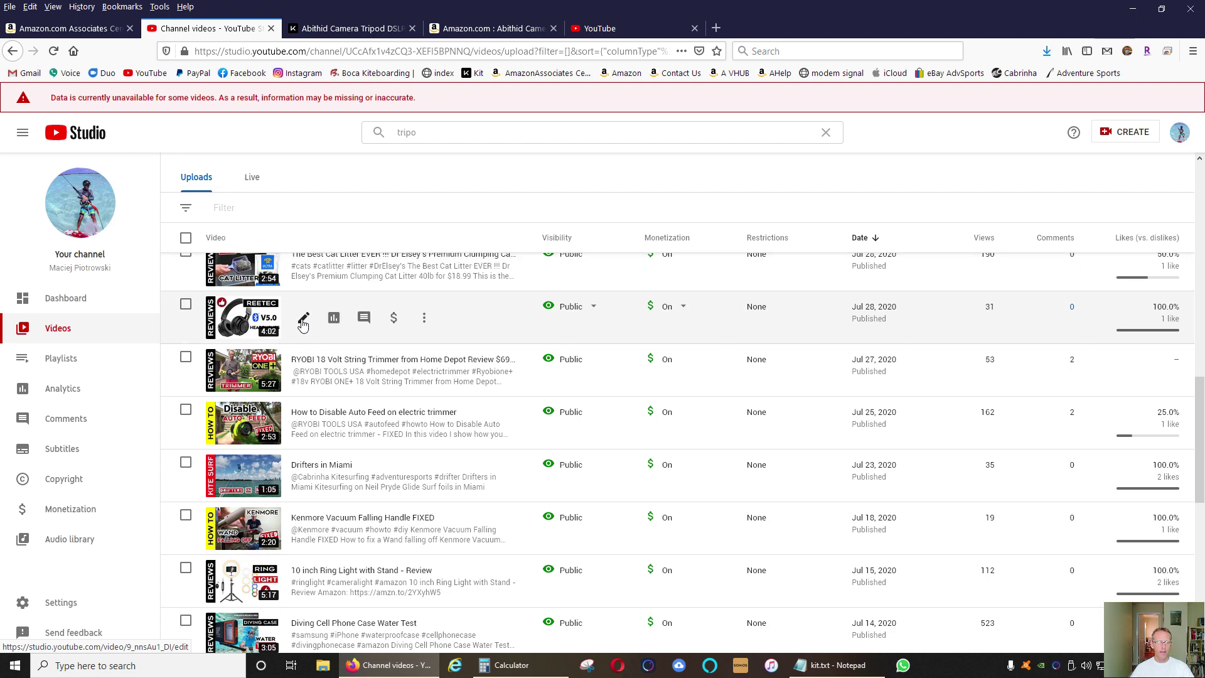
pyautogui.click(305, 322)
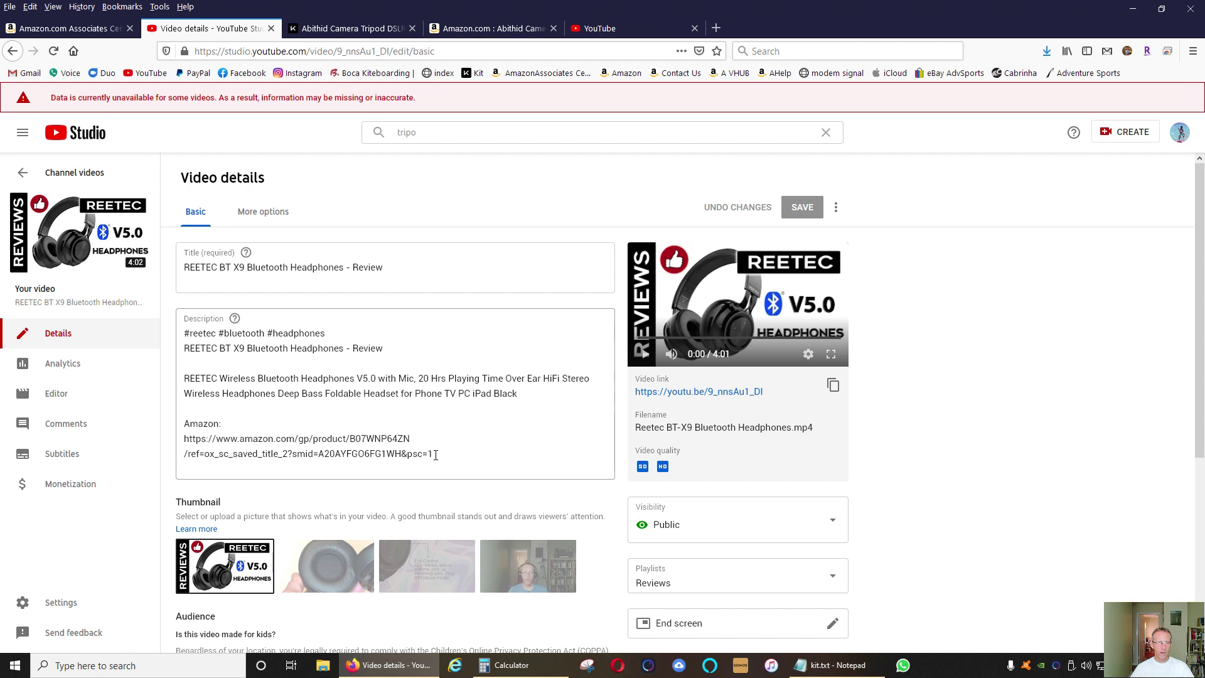
# Select the long Amazon link, check the first site in the Associates website list, and return.
pyautogui.moveTo(436, 455); pyautogui.dragTo(179, 442)
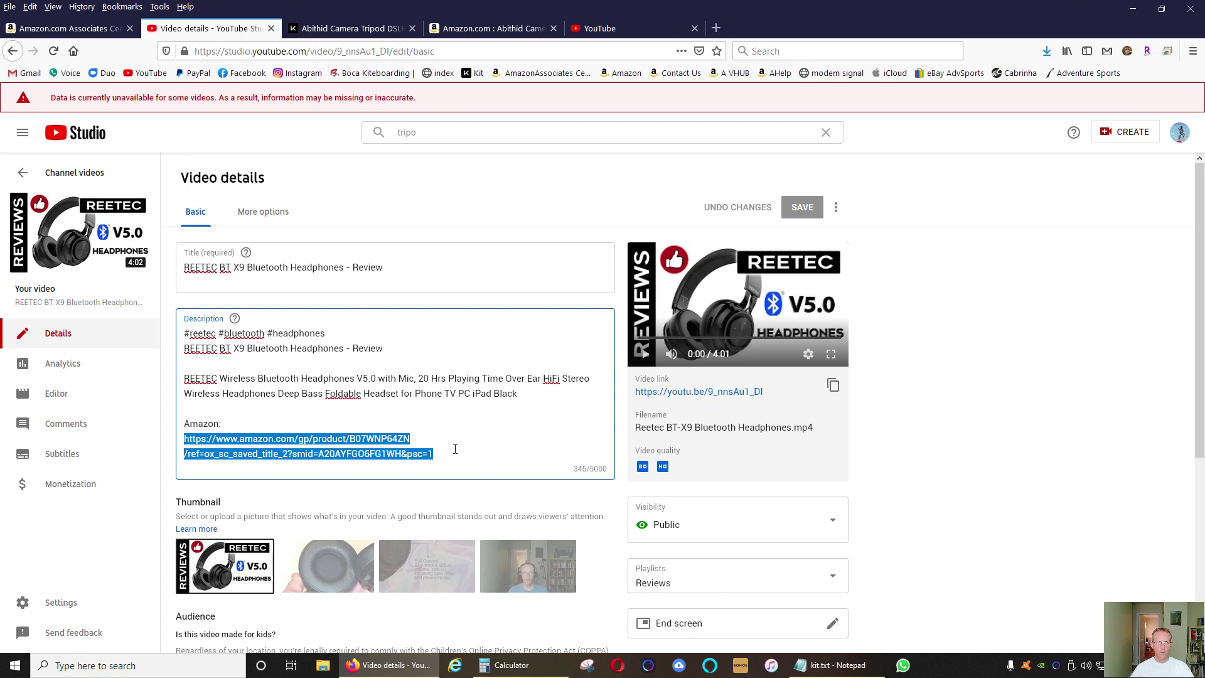
pyautogui.click(63, 29)
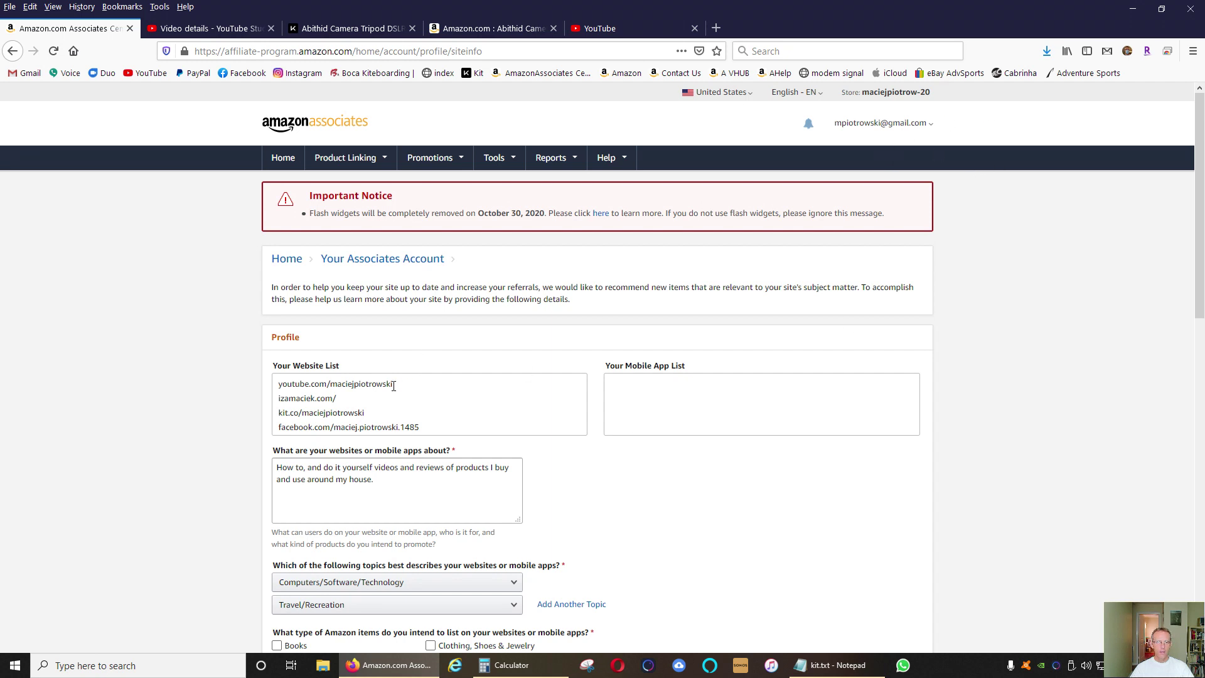
pyautogui.moveTo(395, 385); pyautogui.dragTo(280, 385)
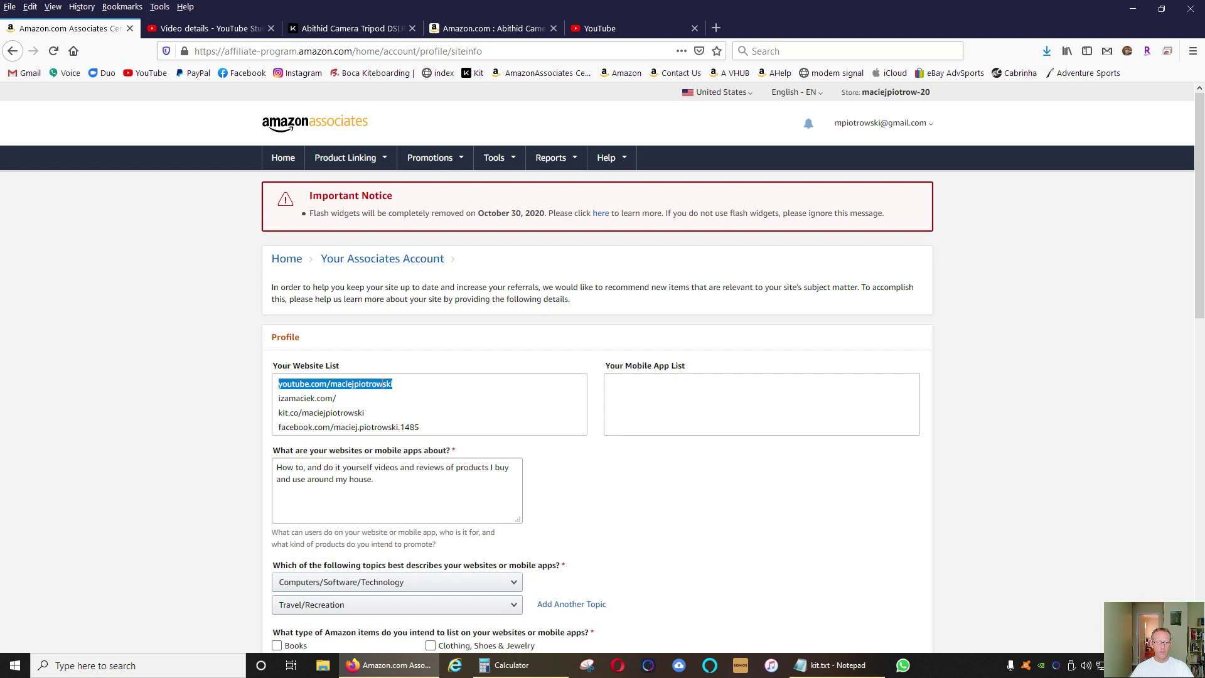
pyautogui.click(411, 363)
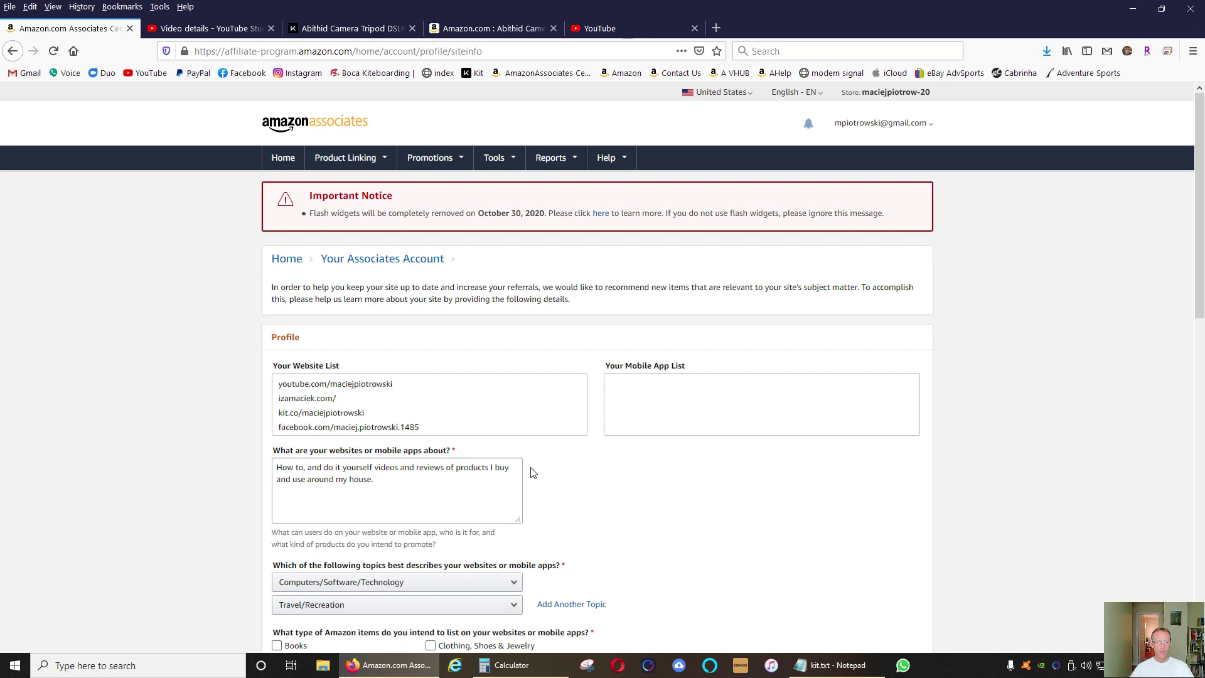
pyautogui.scroll(-3, 530, 471)
pyautogui.scroll(4, 564, 462)
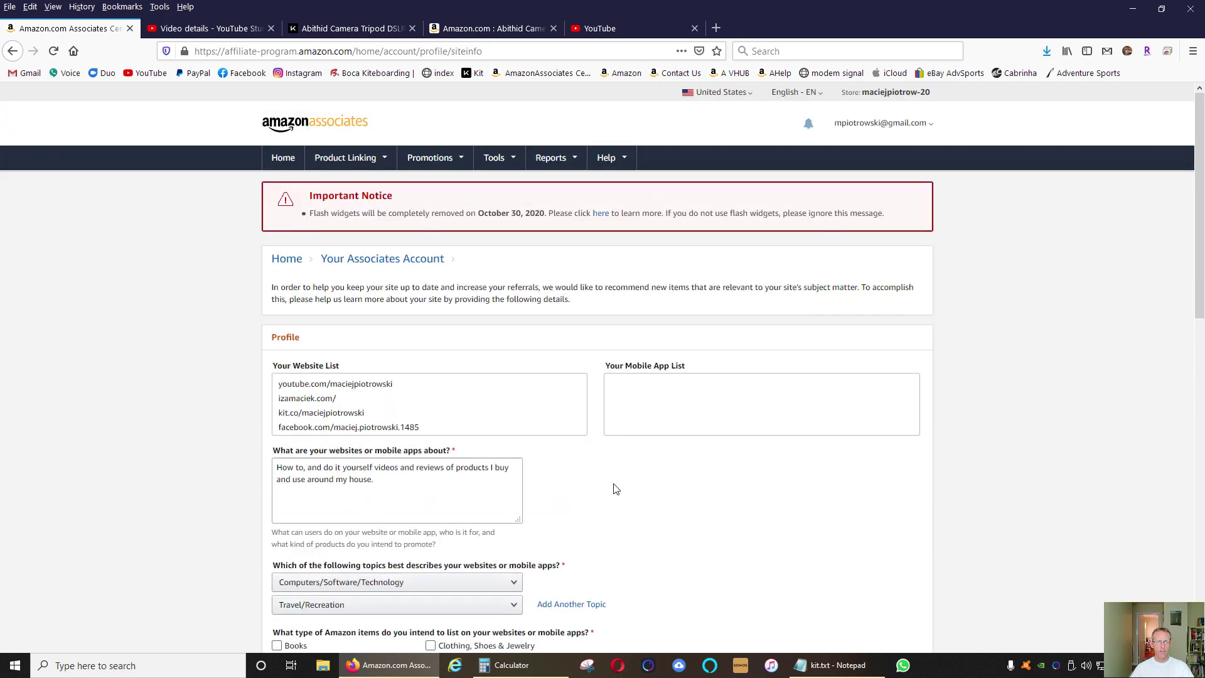
pyautogui.click(221, 30)
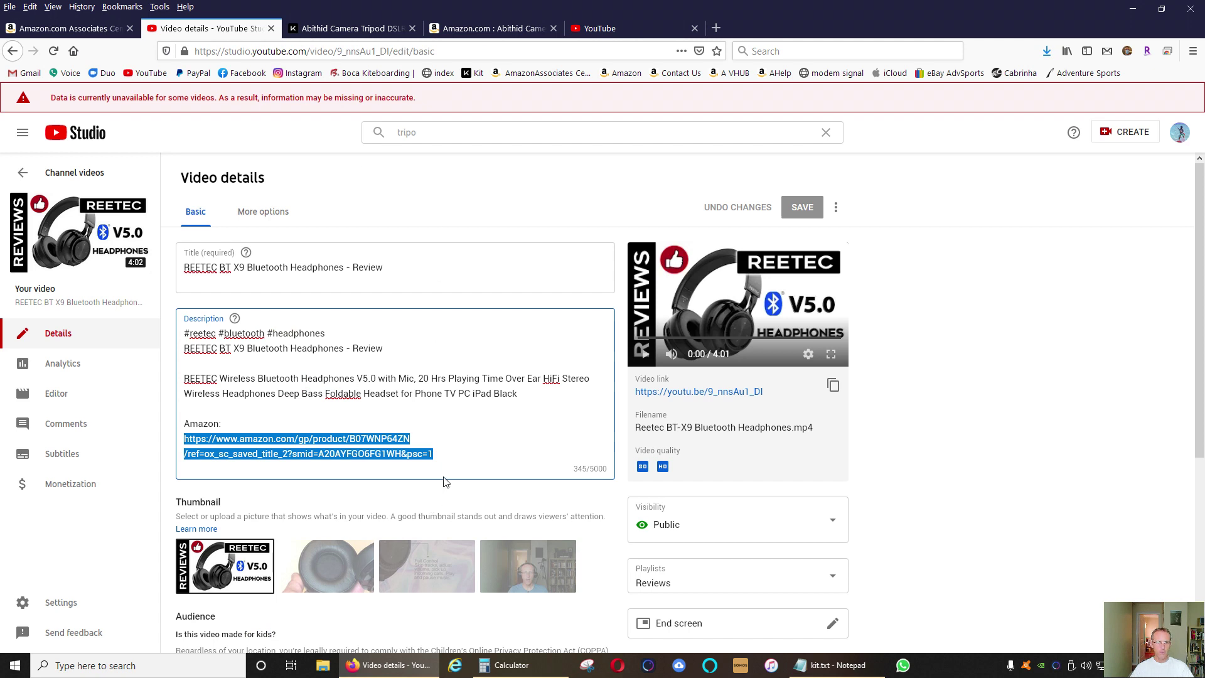
# Copy the full Amazon product link from the headphones video's description.
pyautogui.moveTo(434, 455); pyautogui.dragTo(186, 439)
pyautogui.rightClick(241, 440)
pyautogui.click(328, 258)
# Load the REETEC headphones Amazon page from the pasted product link.
pyautogui.click(489, 30)
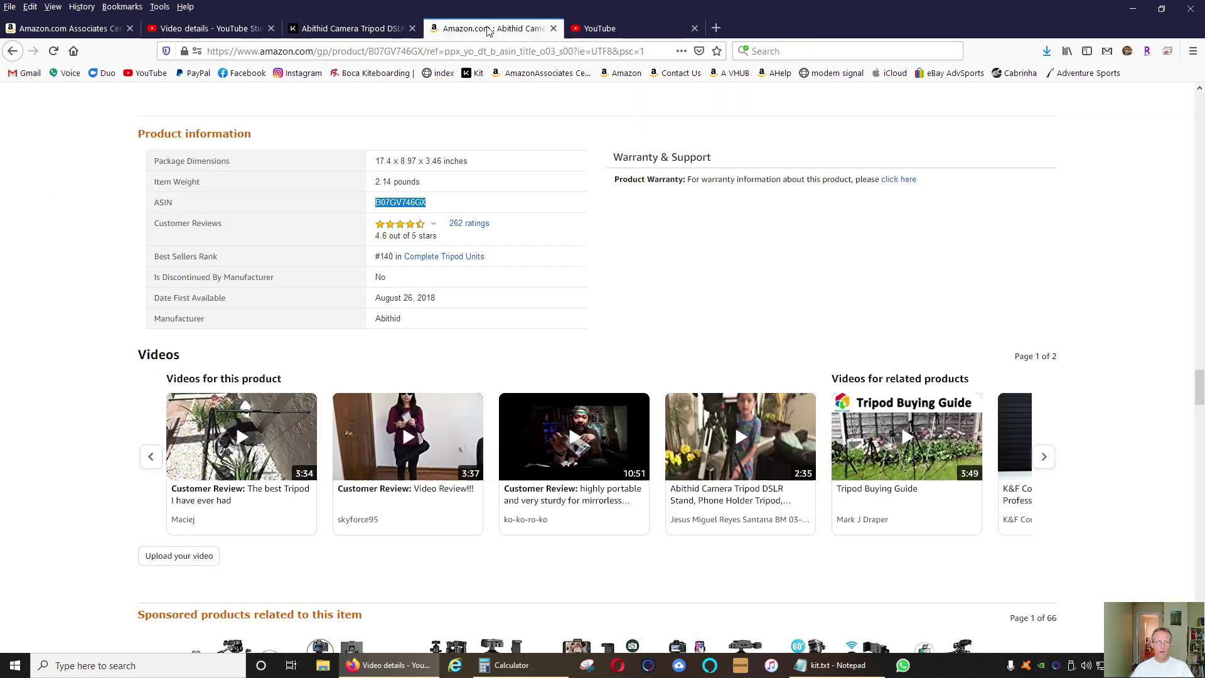
pyautogui.click(366, 52)
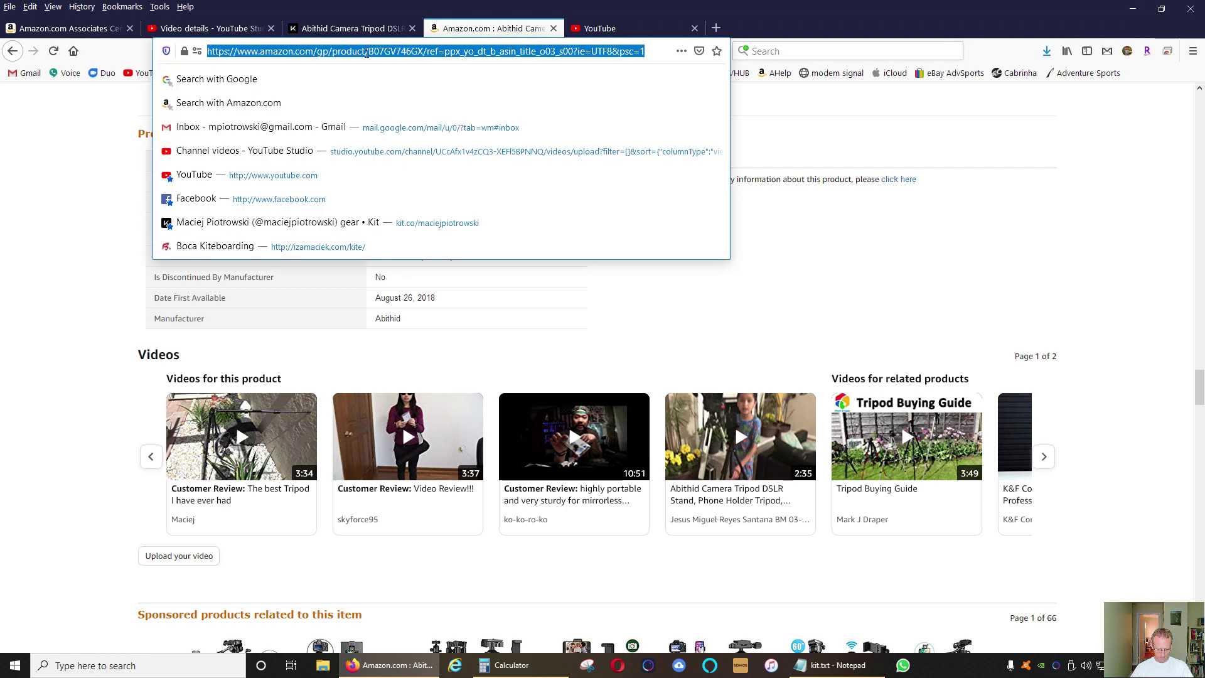
pyautogui.write('https://www.amazon.com/gp/product/B07WNP64ZN/ref=ox_sc_saved_title_2?smid=A20AYFGO6FG1WH&psc=1')
pyautogui.press('Return')
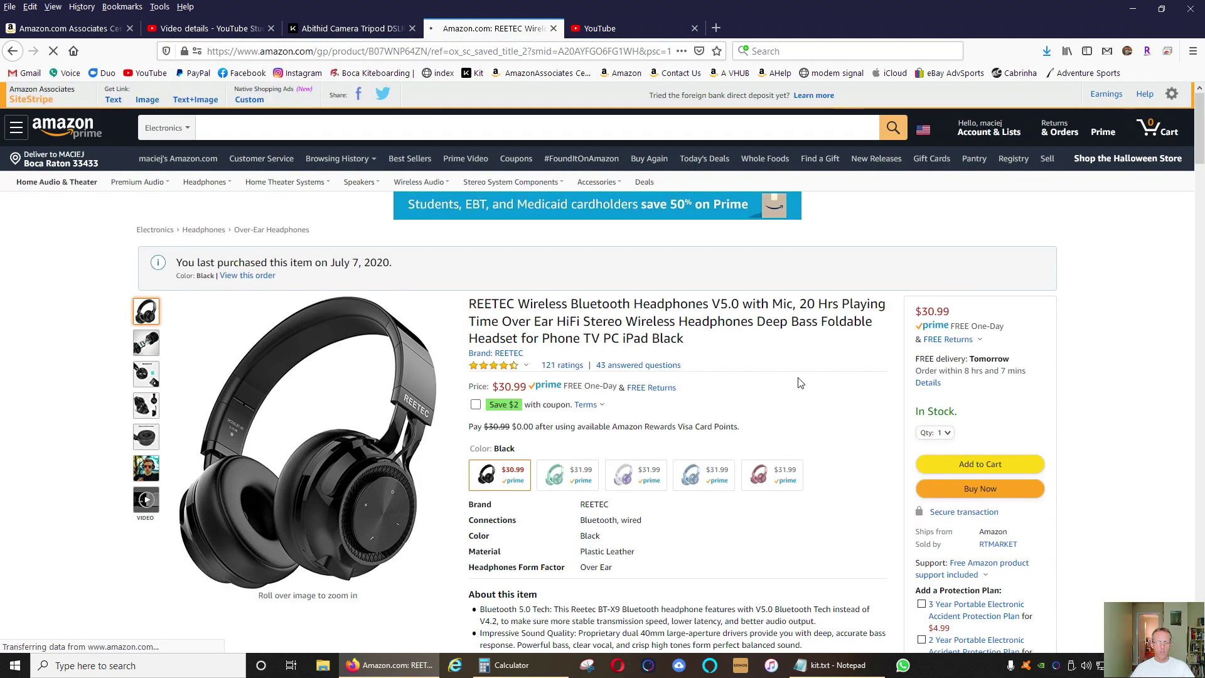
pyautogui.scroll(-2, 801, 355)
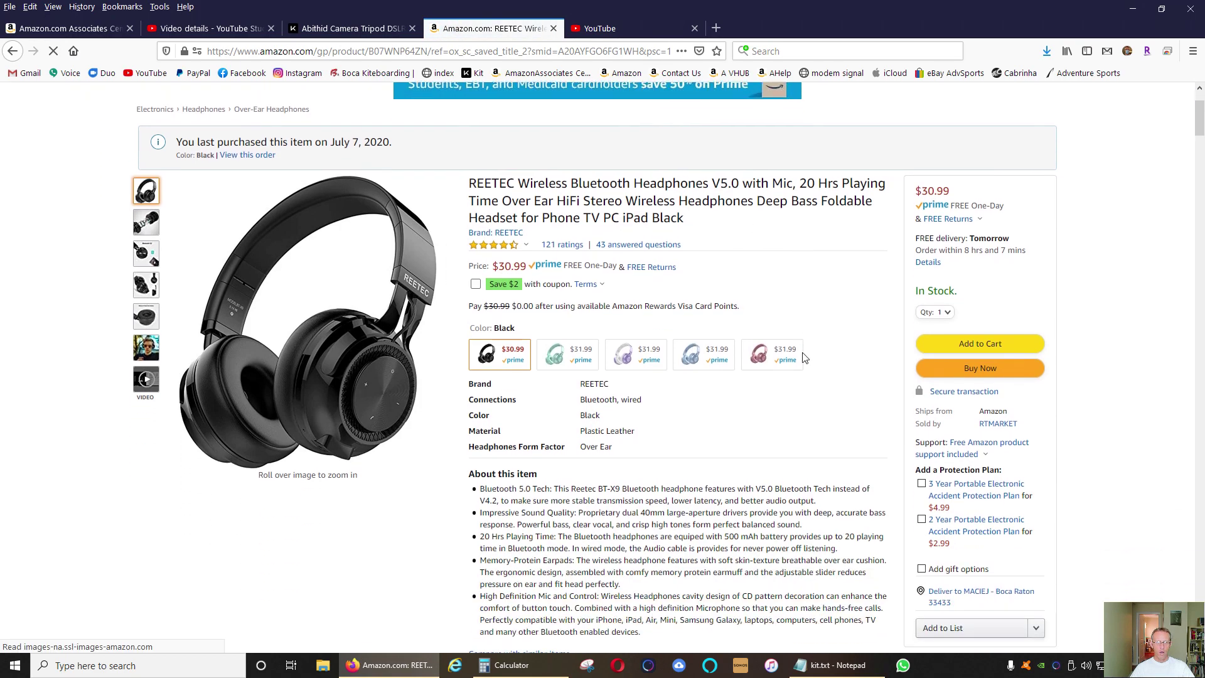
pyautogui.scroll(-3, 803, 357)
pyautogui.scroll(-5, 803, 357)
pyautogui.scroll(-4, 853, 405)
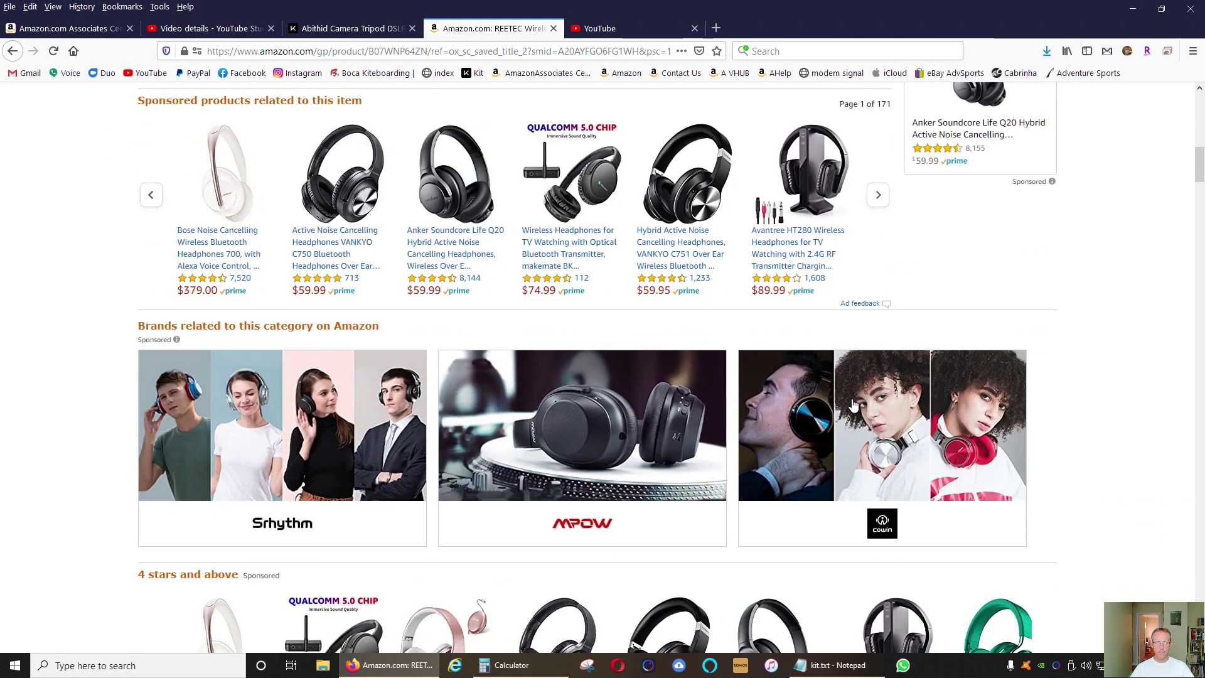
pyautogui.scroll(-4, 852, 405)
pyautogui.scroll(-3, 886, 423)
pyautogui.scroll(-5, 919, 443)
pyautogui.scroll(-4, 920, 443)
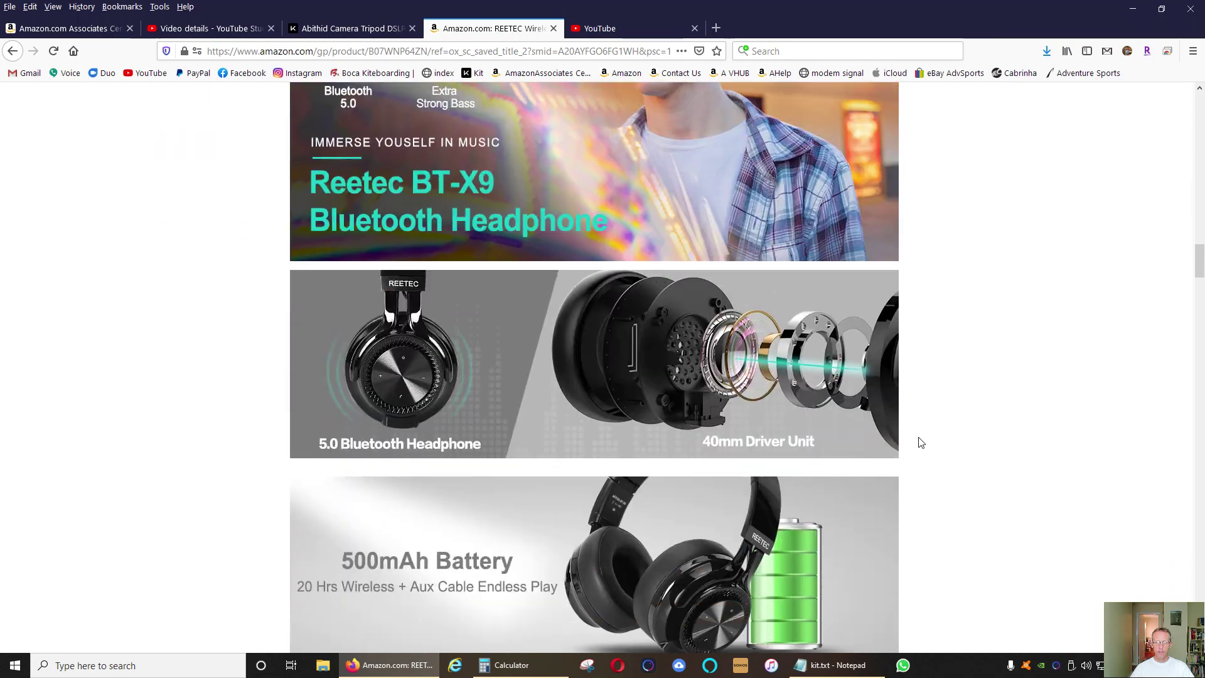
pyautogui.scroll(-5, 920, 443)
pyautogui.scroll(-3, 920, 442)
pyautogui.scroll(-5, 919, 442)
pyautogui.scroll(-3, 768, 368)
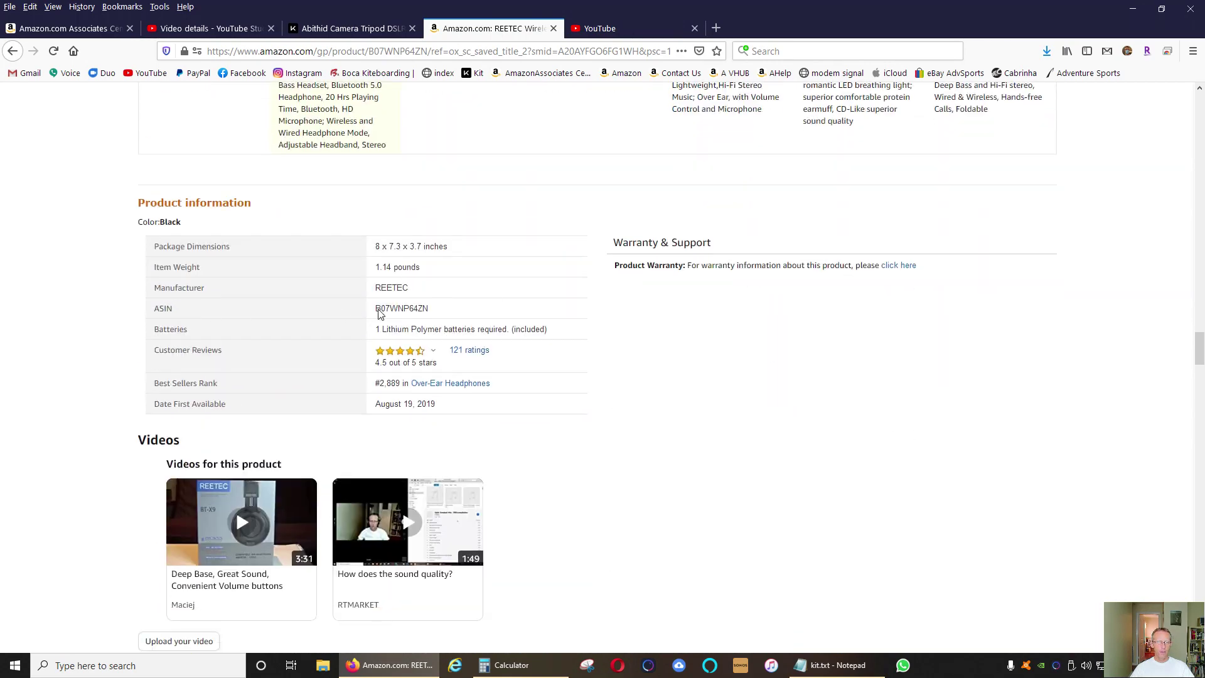
# Copy the ASIN B07WNP64ZN from Product information and go back to Associates Central.
pyautogui.doubleClick(409, 309)
pyautogui.rightClick(407, 307)
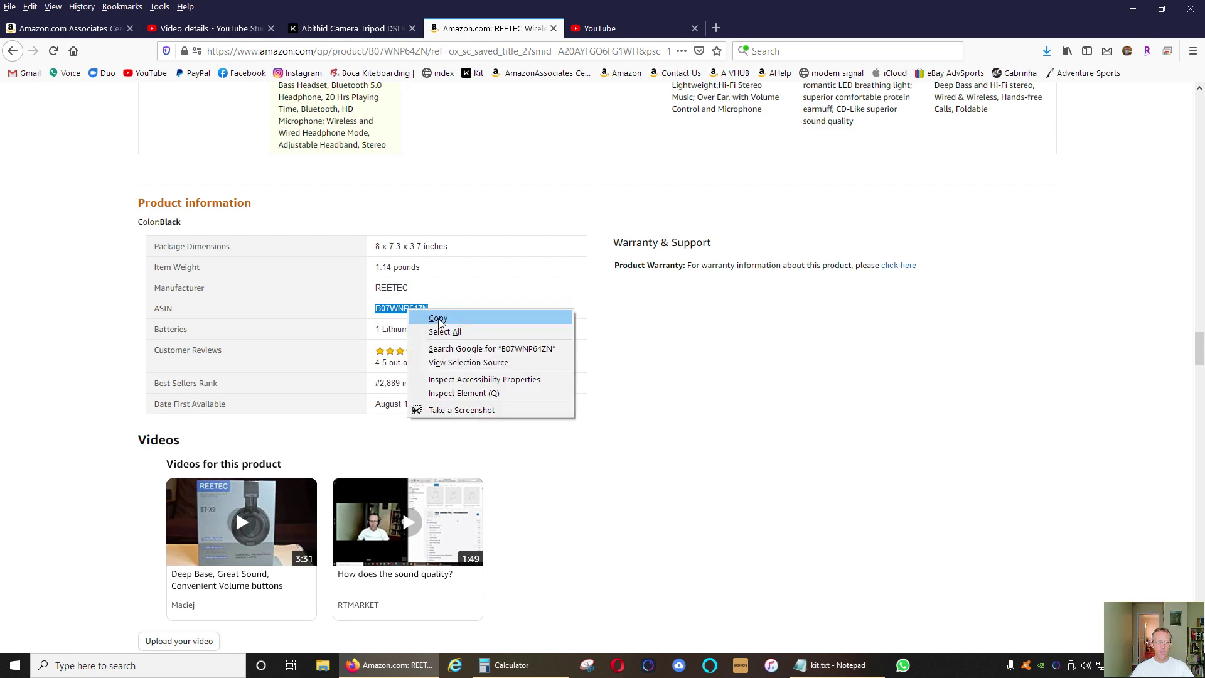
pyautogui.click(434, 319)
pyautogui.click(22, 28)
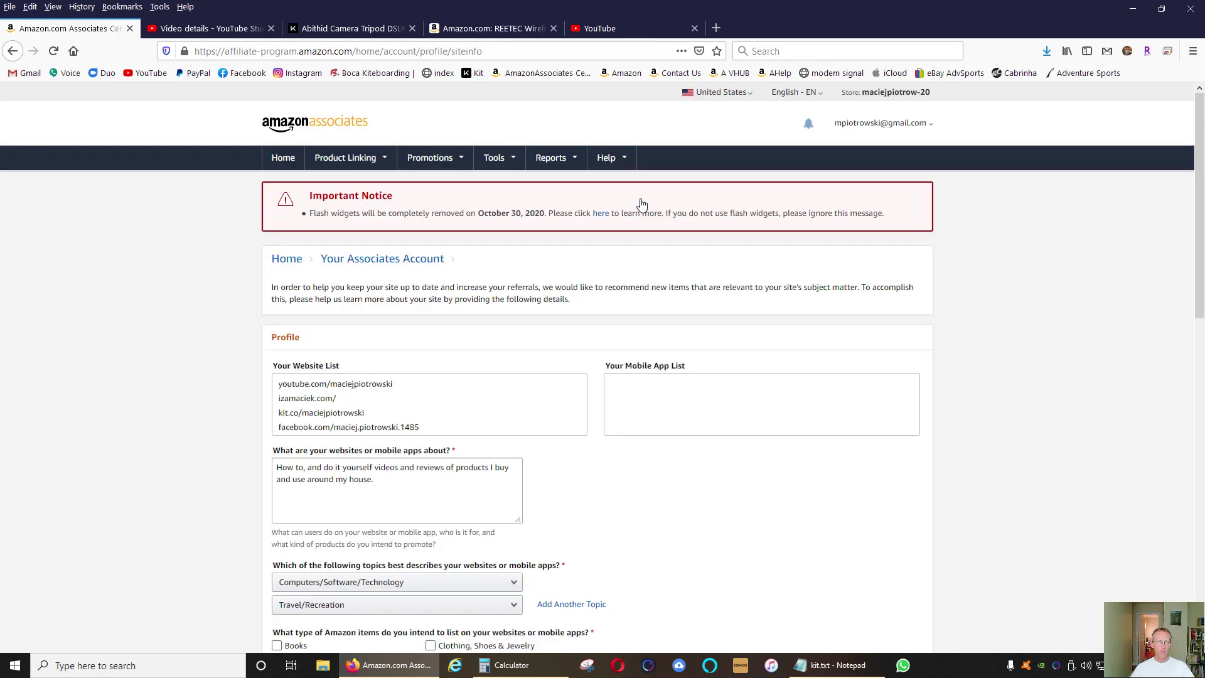
pyautogui.moveTo(346, 157)
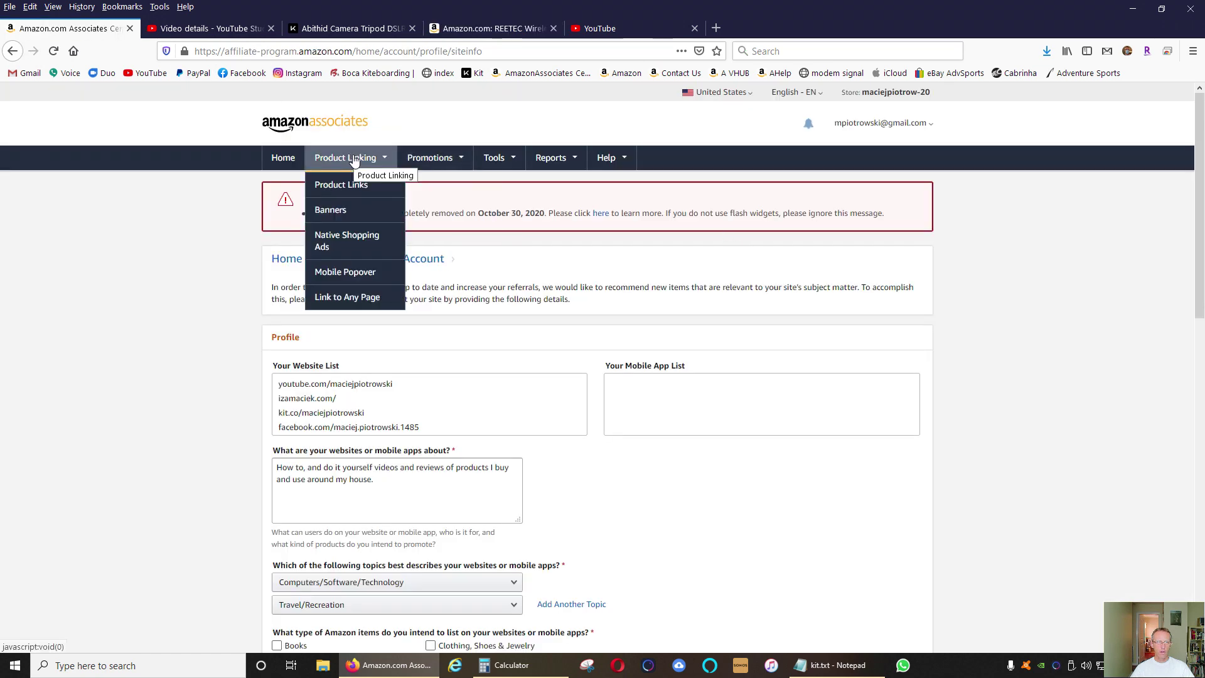
# Search Product Links for ASIN B07WNP64ZN and start Get link on the REETEC headphones result.
pyautogui.click(352, 189)
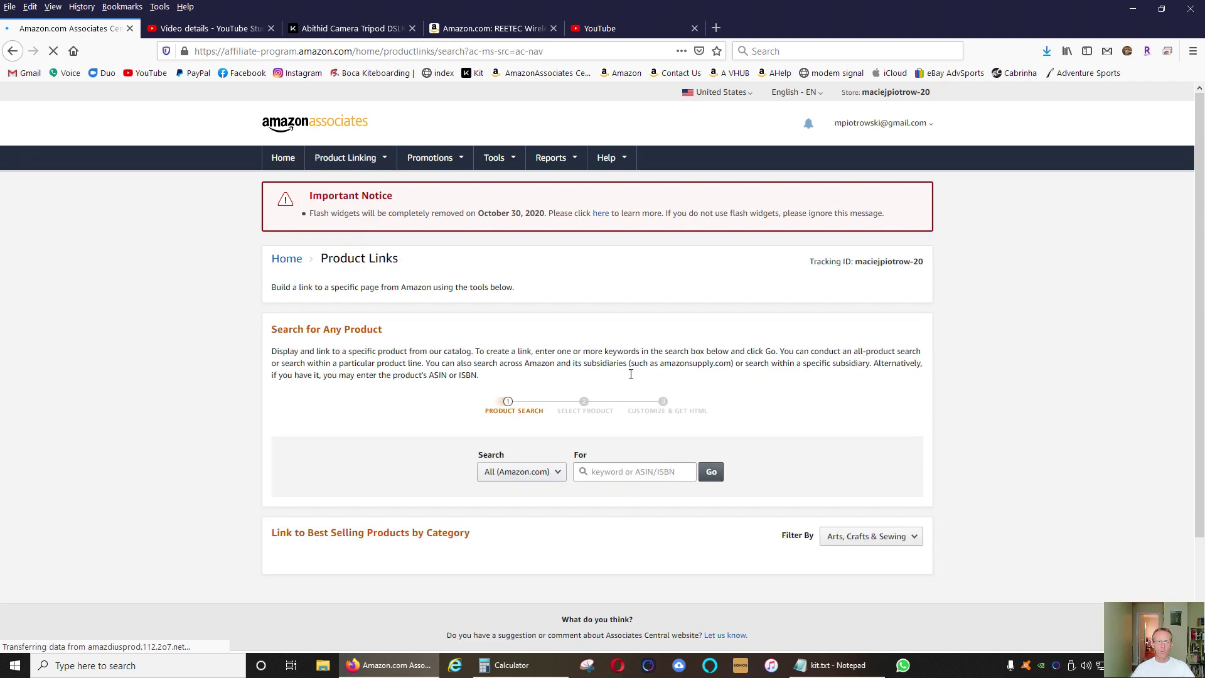
pyautogui.click(635, 472)
pyautogui.hotkey('ctrl', 'v')
pyautogui.click(713, 470)
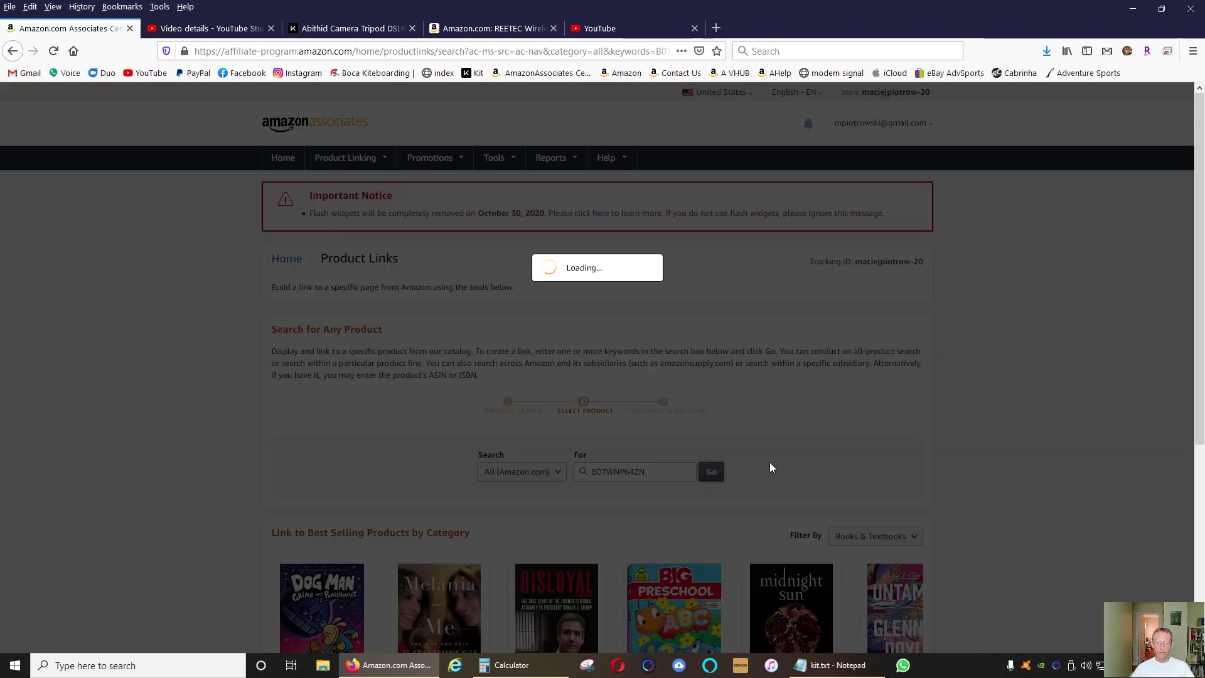
pyautogui.scroll(-4, 850, 478)
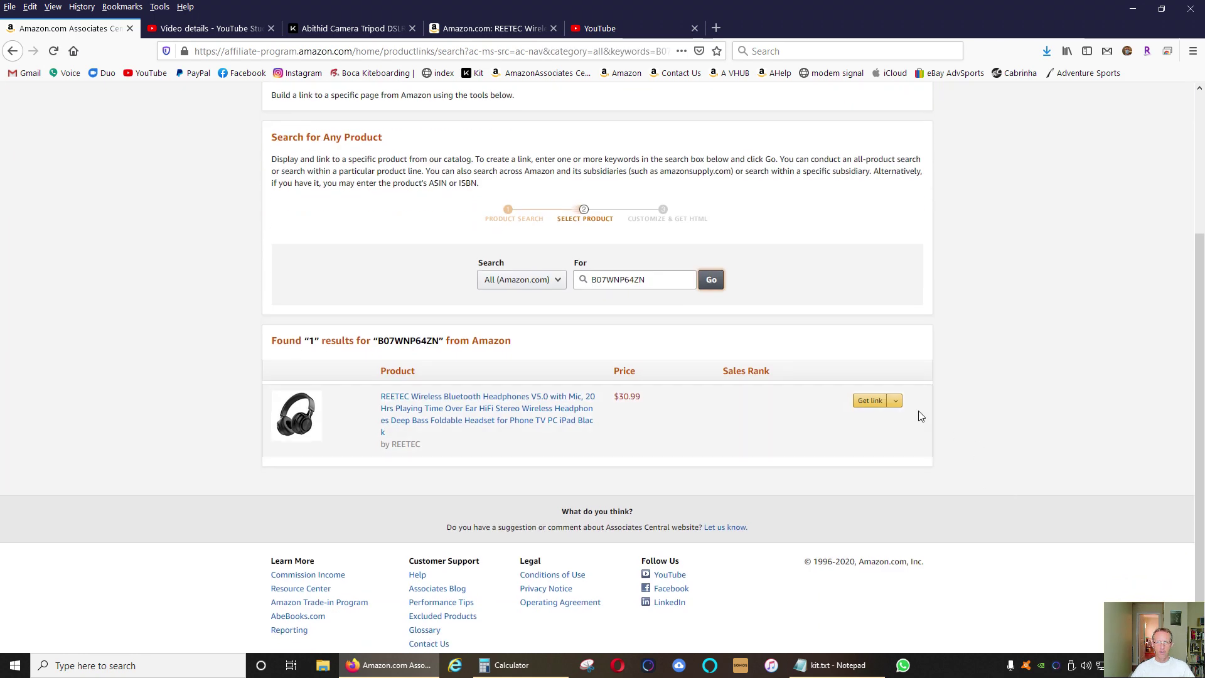
pyautogui.click(874, 404)
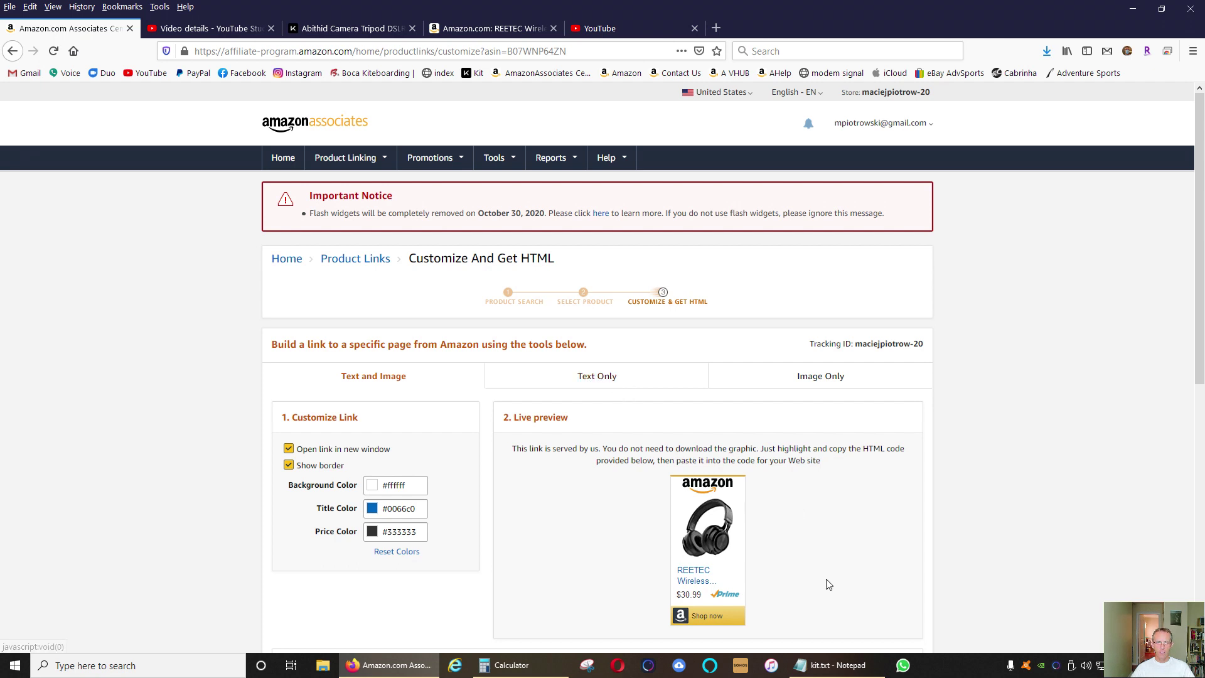
pyautogui.scroll(-1, 828, 574)
pyautogui.scroll(-2, 828, 570)
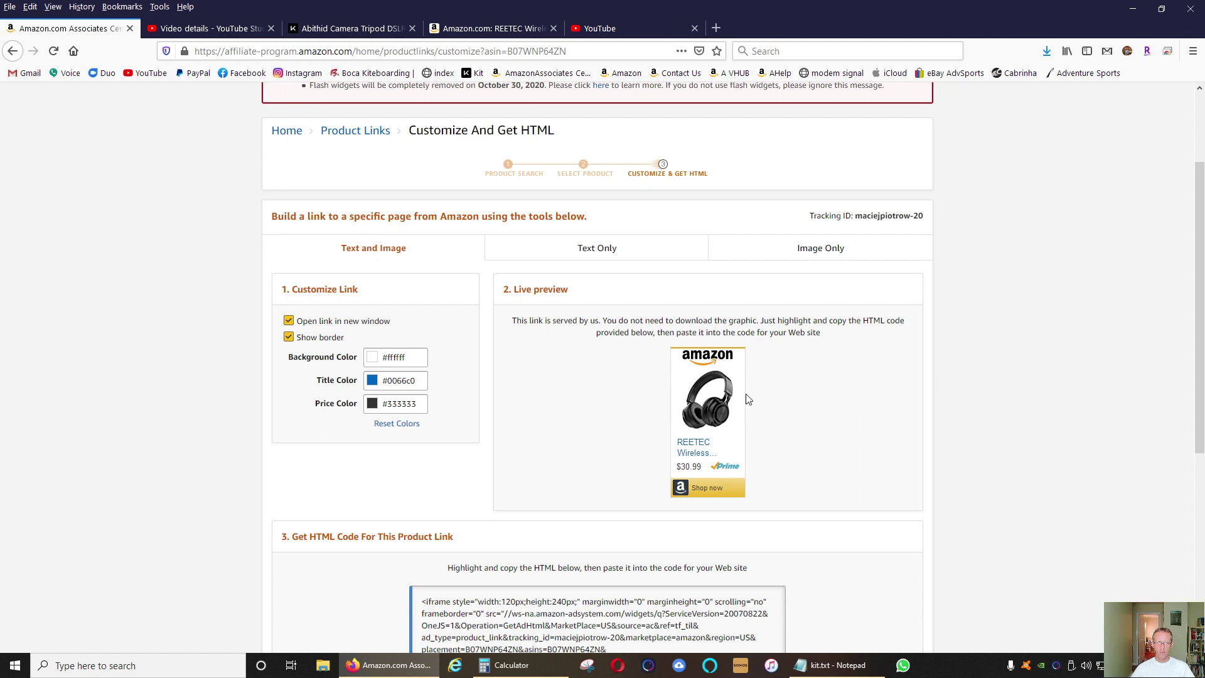
pyautogui.click(587, 251)
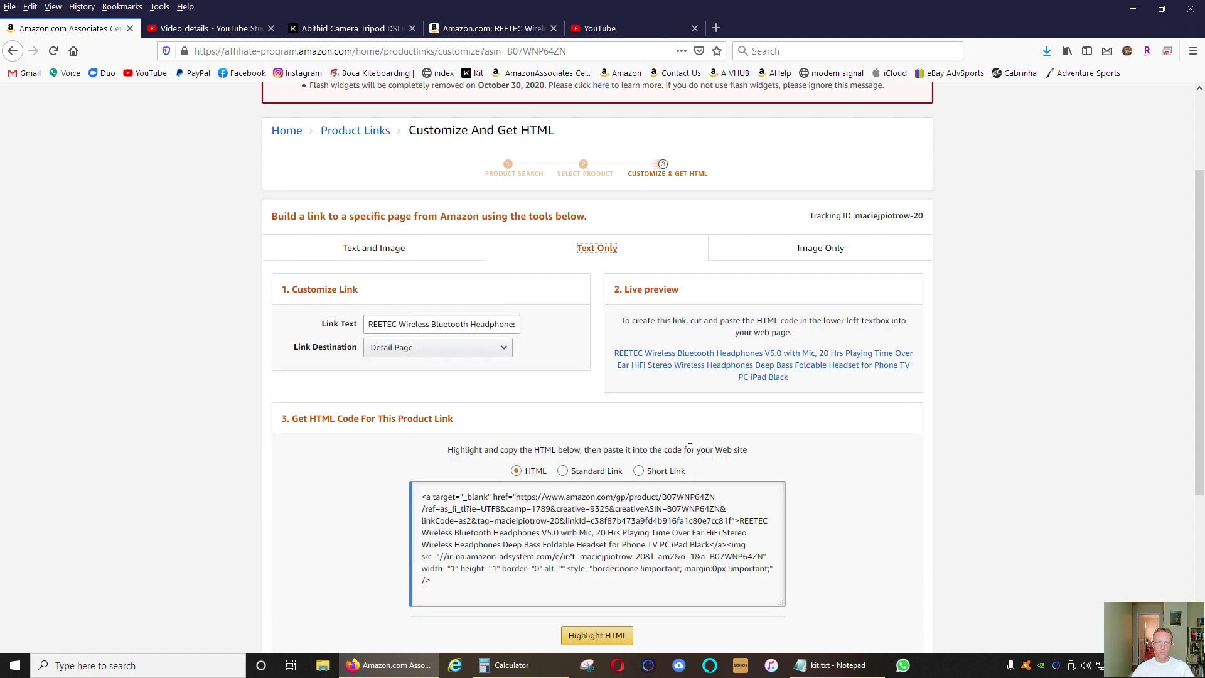
pyautogui.click(639, 470)
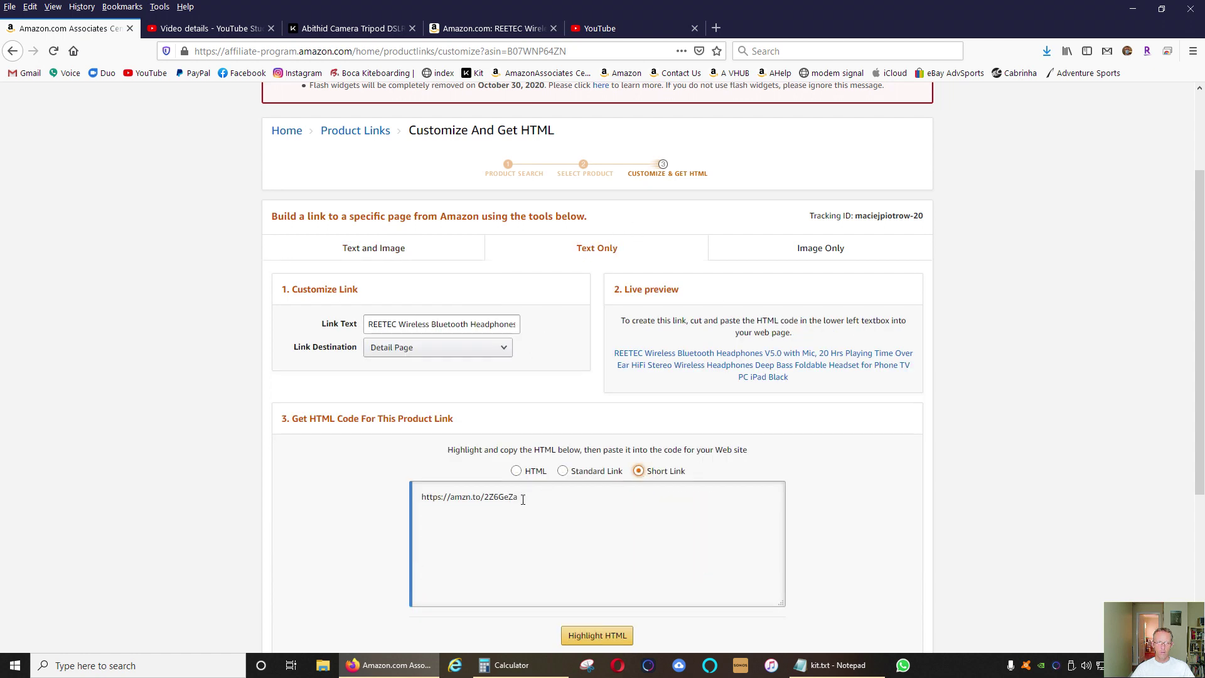
pyautogui.moveTo(522, 500); pyautogui.dragTo(384, 500)
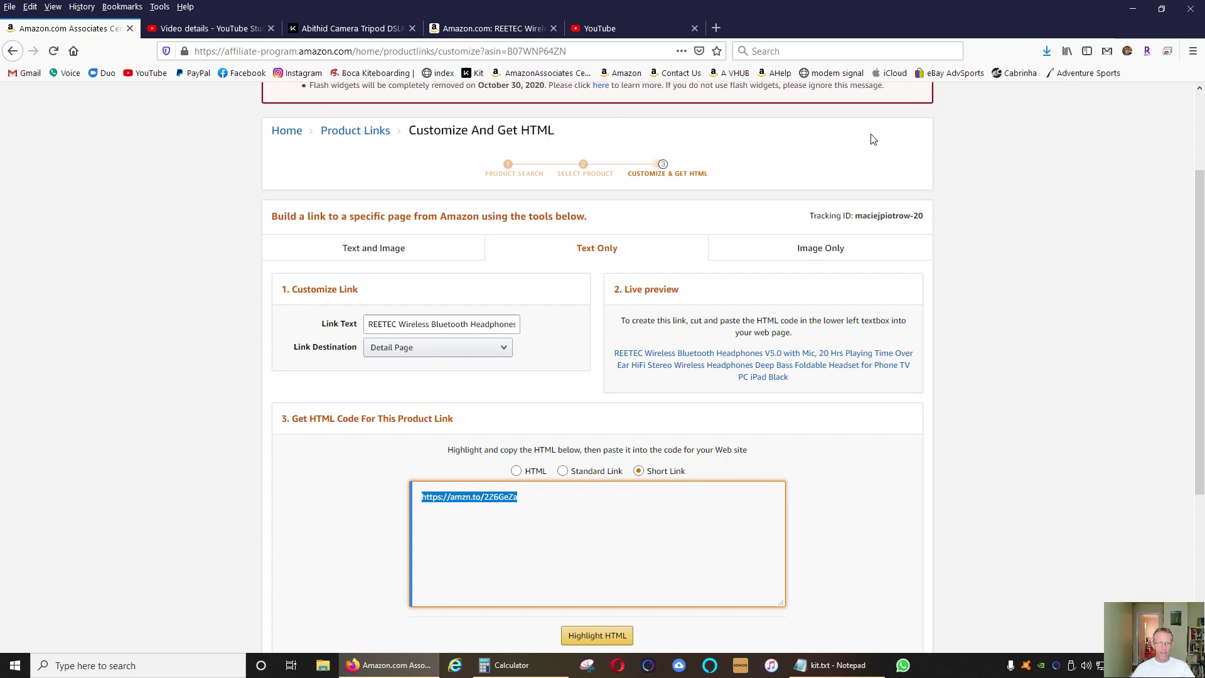
pyautogui.click(213, 33)
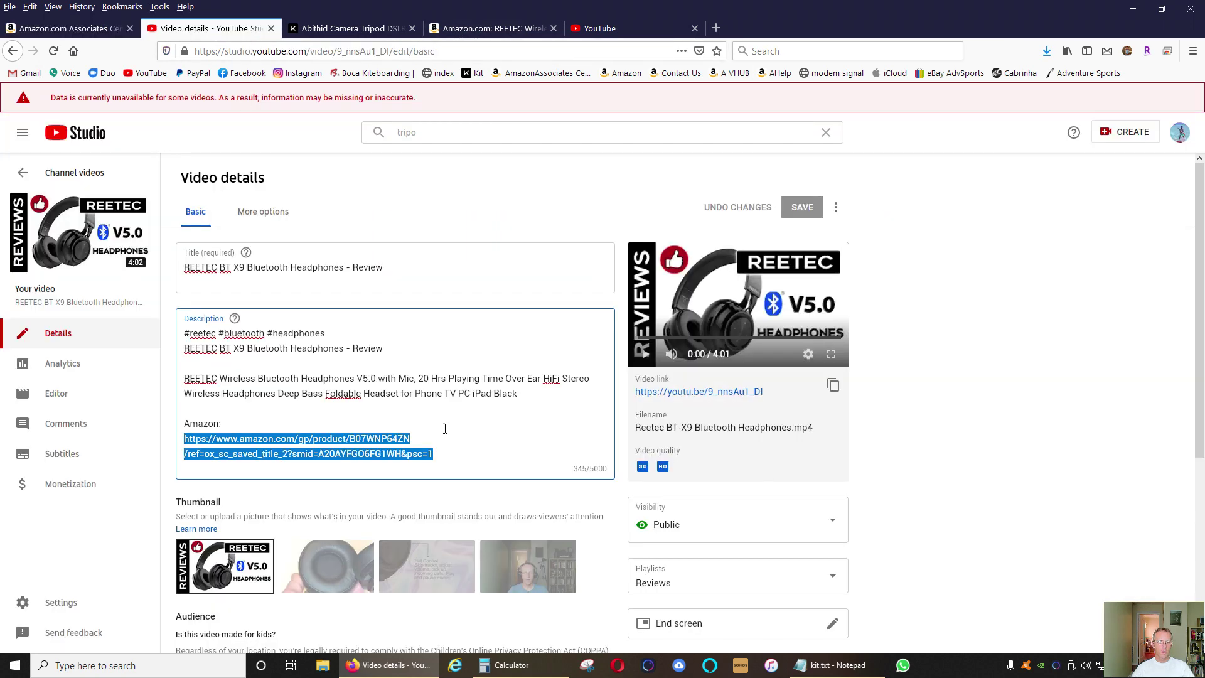
pyautogui.click(445, 453)
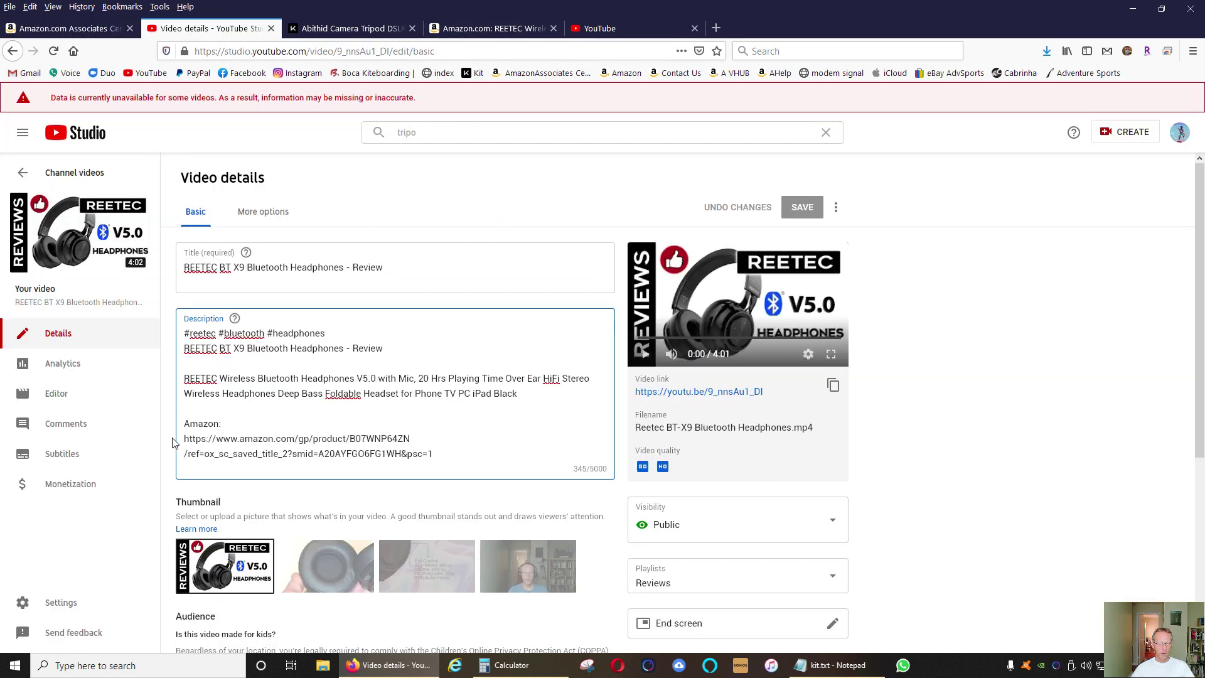
pyautogui.moveTo(444, 455); pyautogui.dragTo(191, 441)
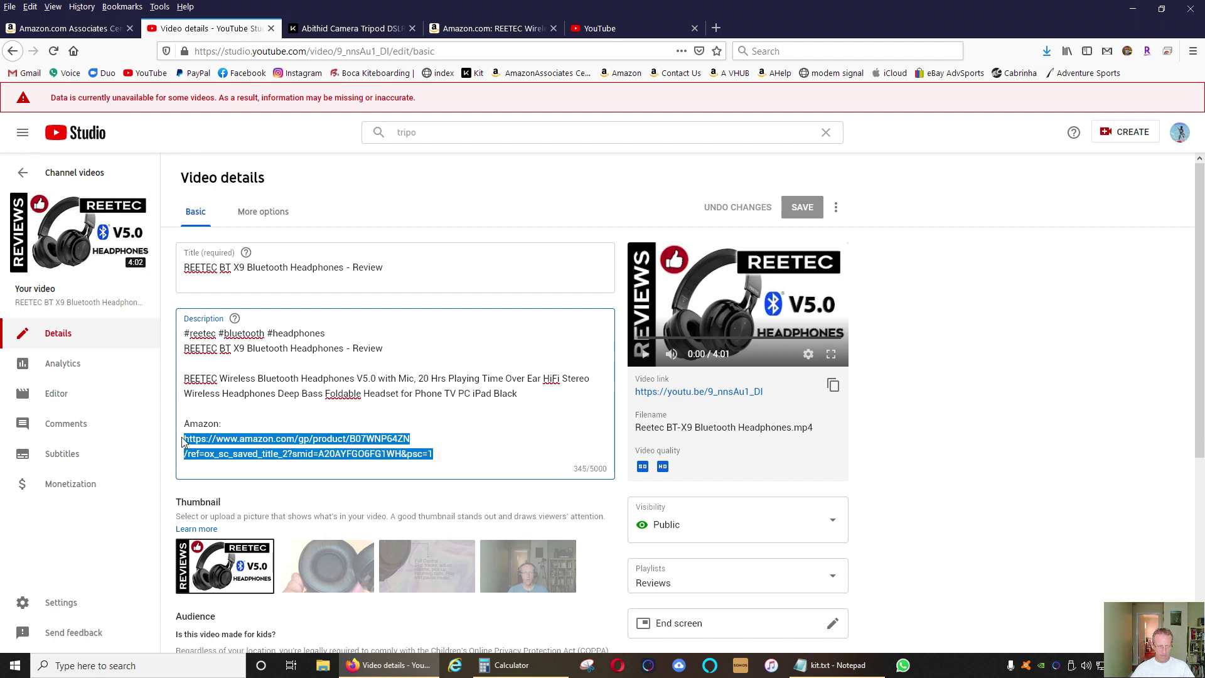
pyautogui.hotkey('ctrl', 'v')
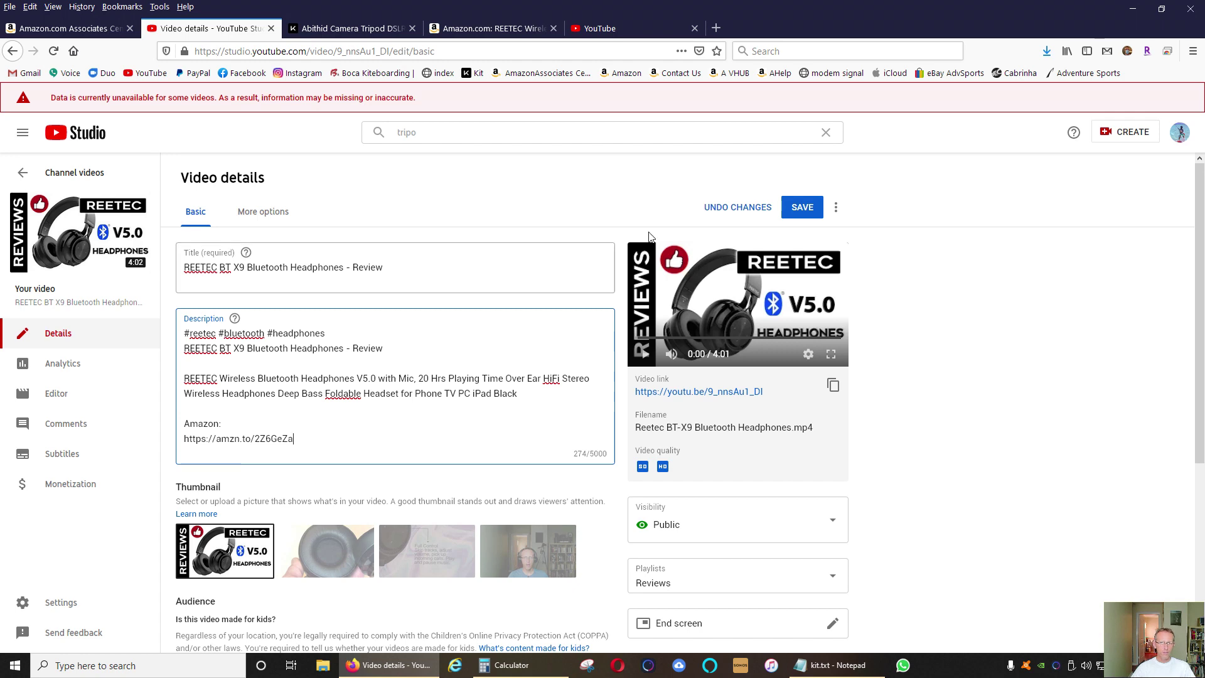
pyautogui.click(789, 215)
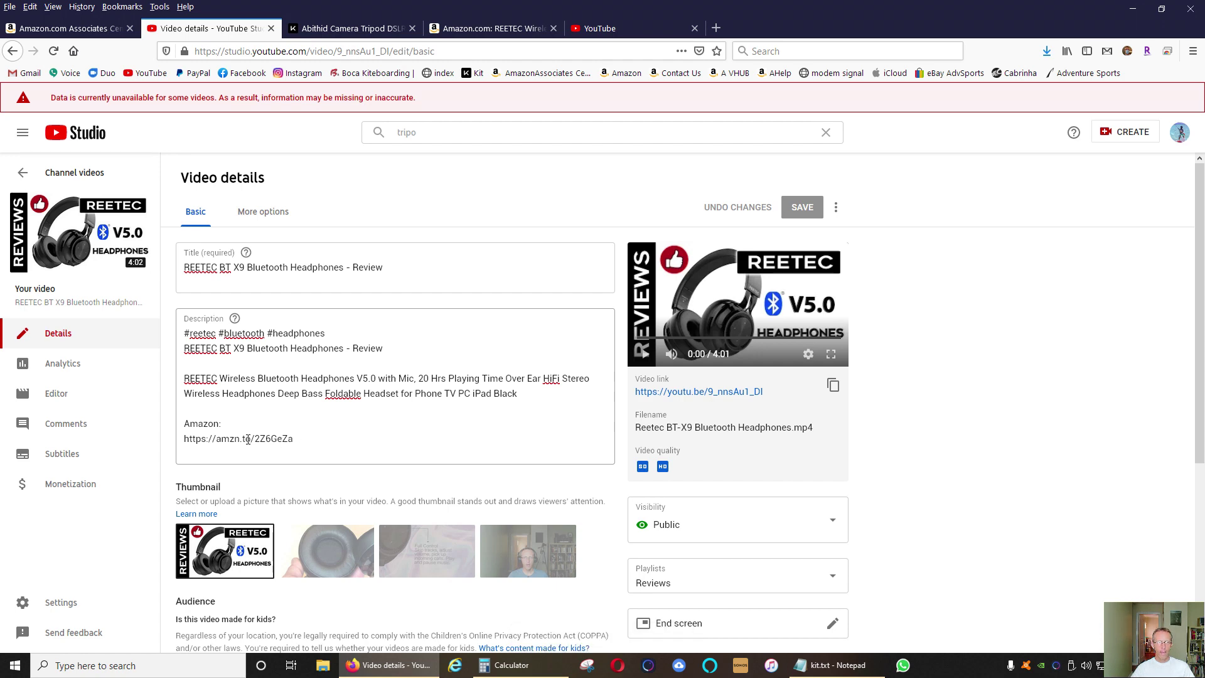
pyautogui.click(475, 28)
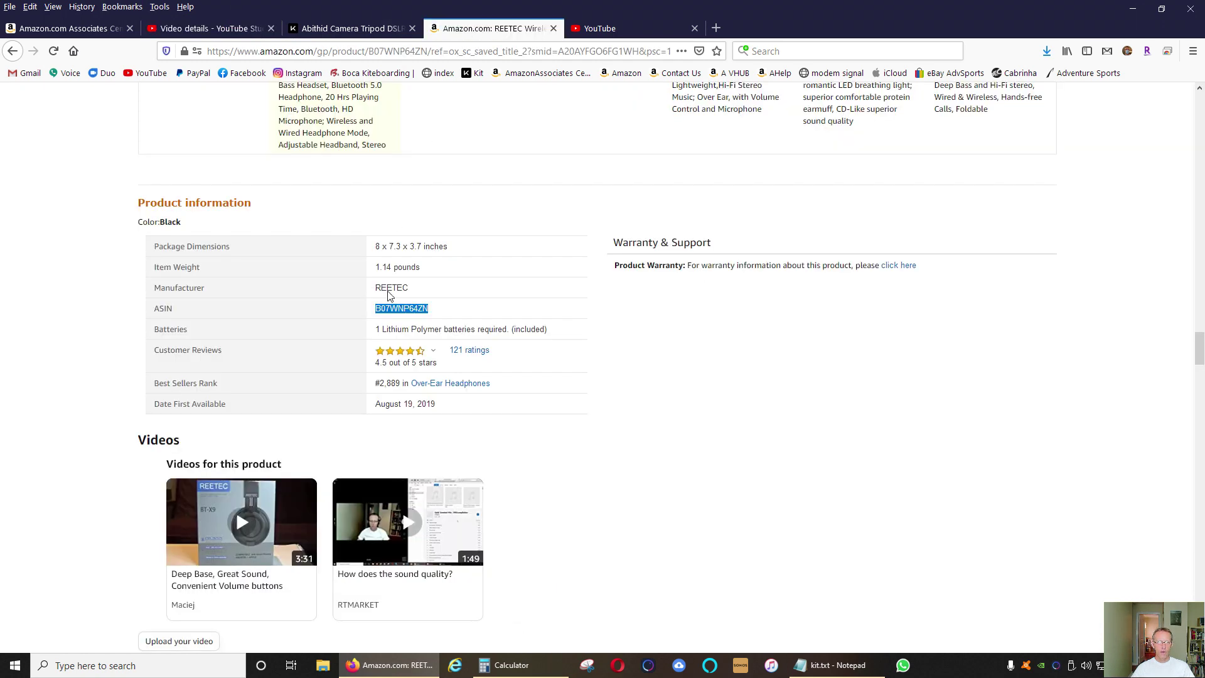
pyautogui.scroll(5, 615, 392)
pyautogui.scroll(10, 618, 388)
pyautogui.scroll(5, 618, 386)
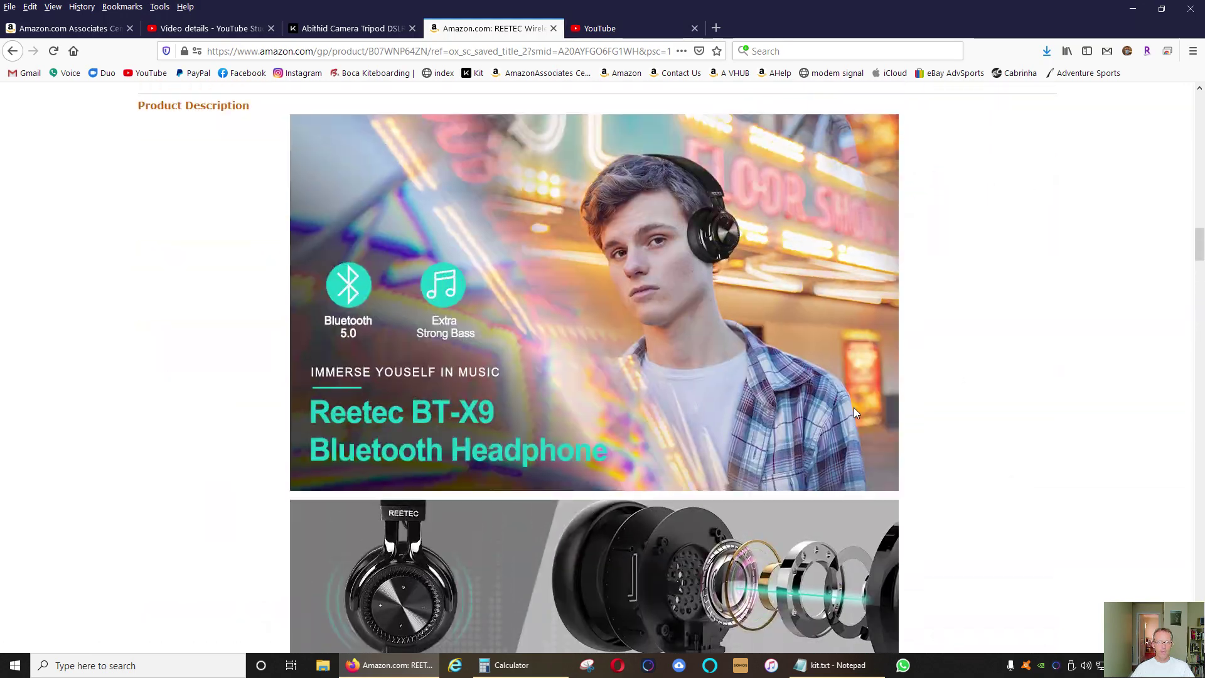
pyautogui.scroll(5, 659, 377)
pyautogui.scroll(5, 678, 358)
pyautogui.scroll(5, 693, 345)
pyautogui.scroll(5, 694, 345)
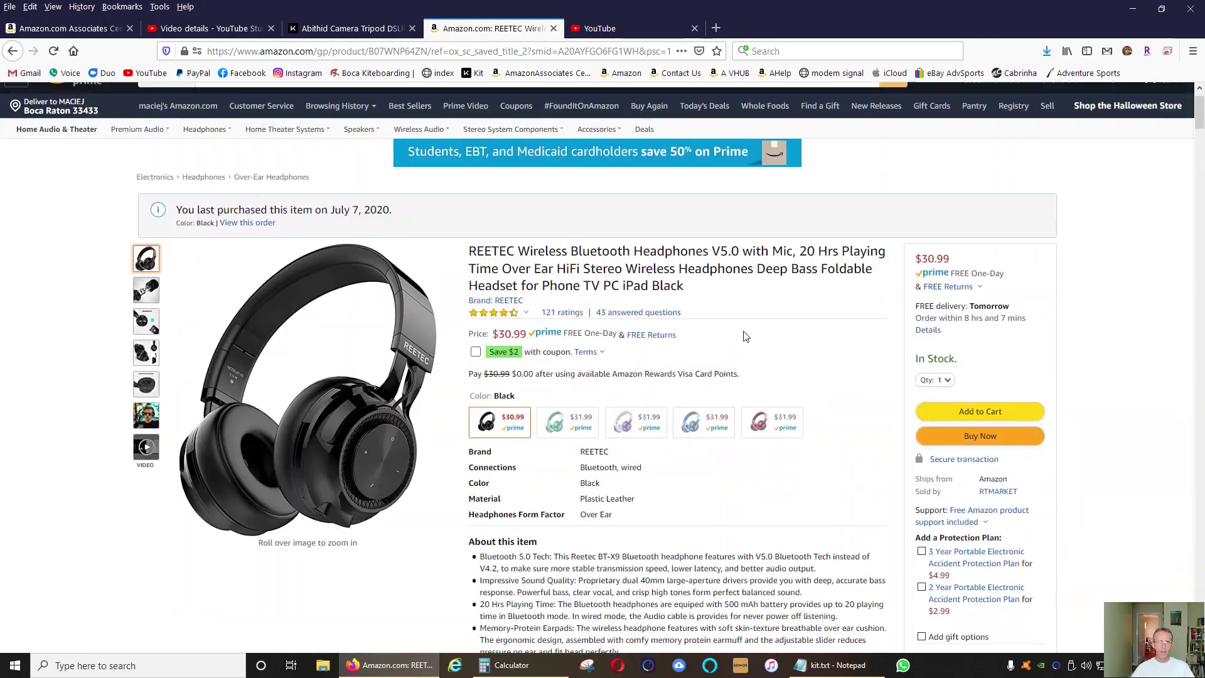
pyautogui.scroll(3, 742, 333)
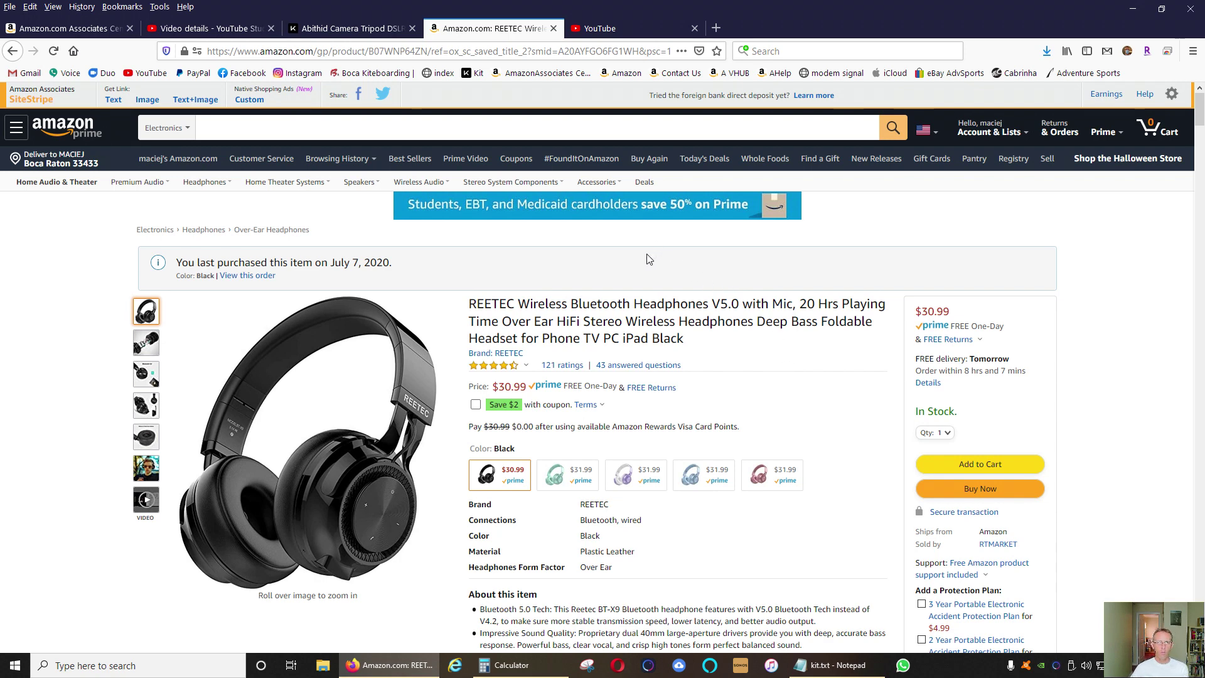
# Return from the REETEC headphones Amazon page to the Associates link page.
pyautogui.click(68, 29)
pyautogui.scroll(3, 542, 258)
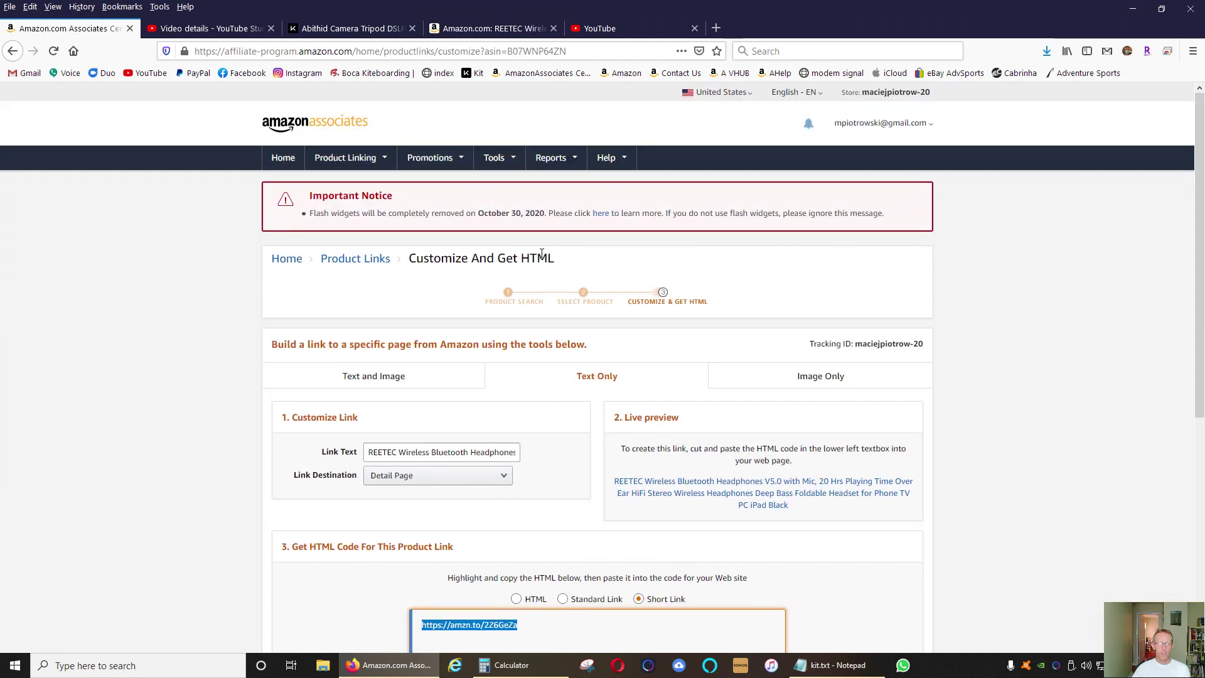
# View the earnings report (70 clicks, 2 items, $2.11), then go to the tripod product on Kit.
pyautogui.click(549, 191)
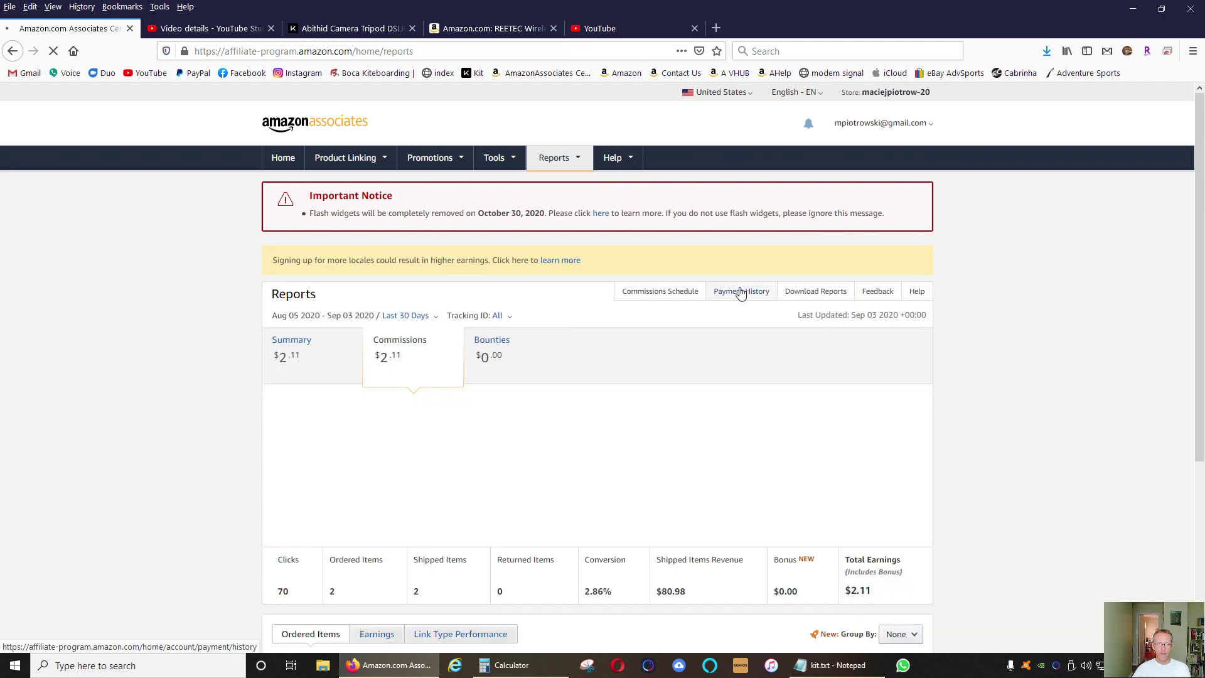
pyautogui.scroll(-3, 850, 356)
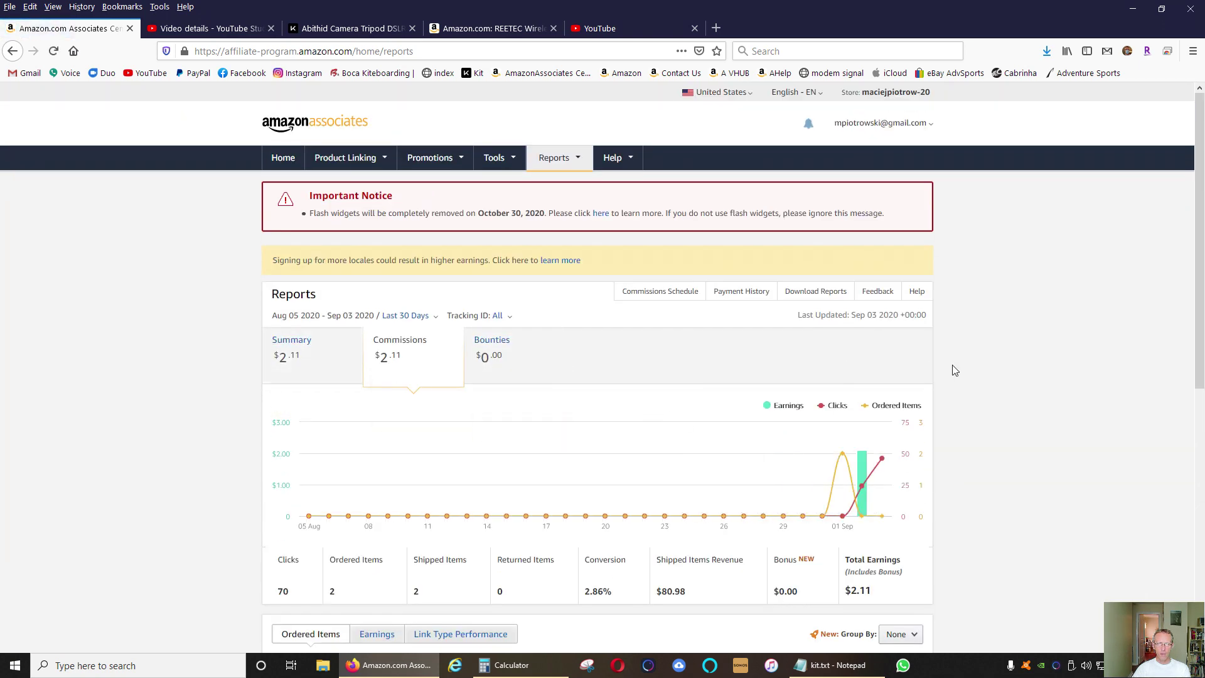
pyautogui.scroll(-2, 952, 367)
pyautogui.scroll(-2, 951, 371)
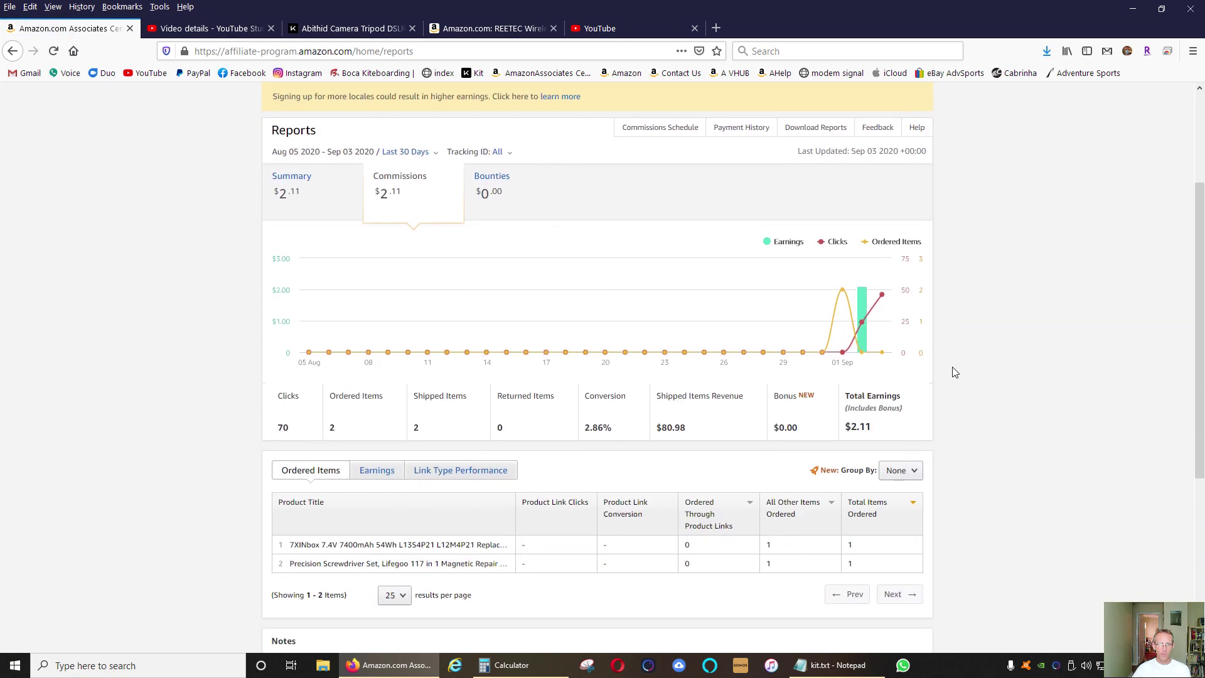
pyautogui.scroll(4, 978, 381)
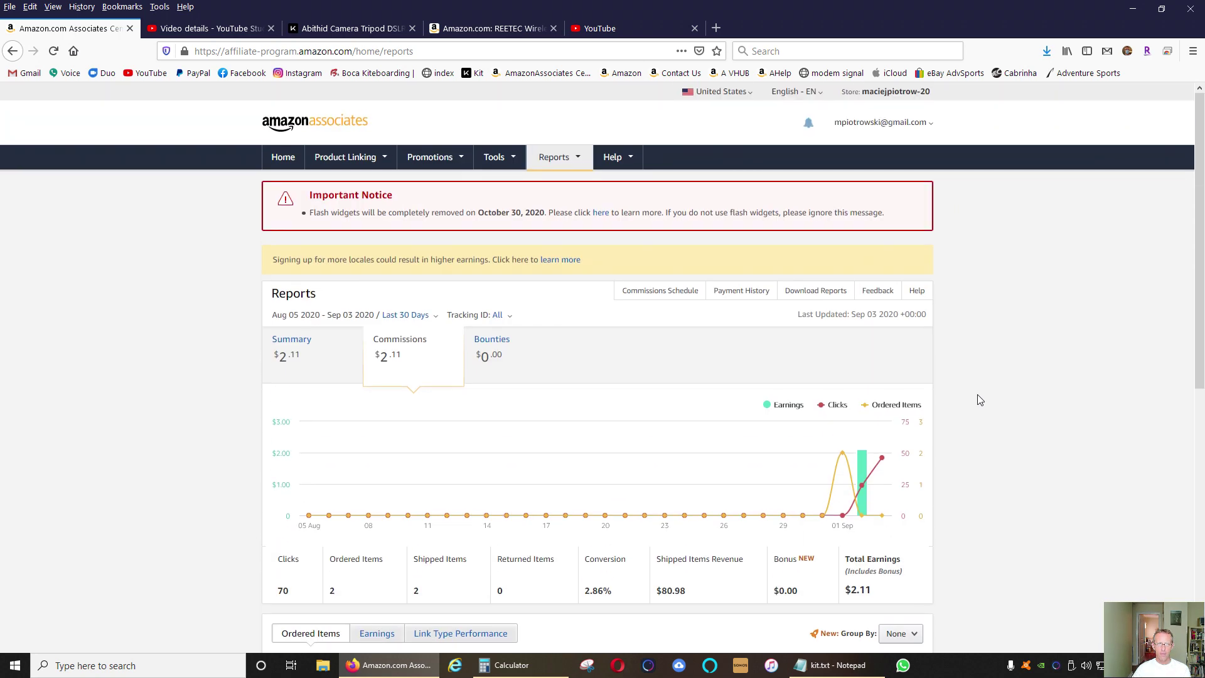
pyautogui.scroll(-1, 979, 400)
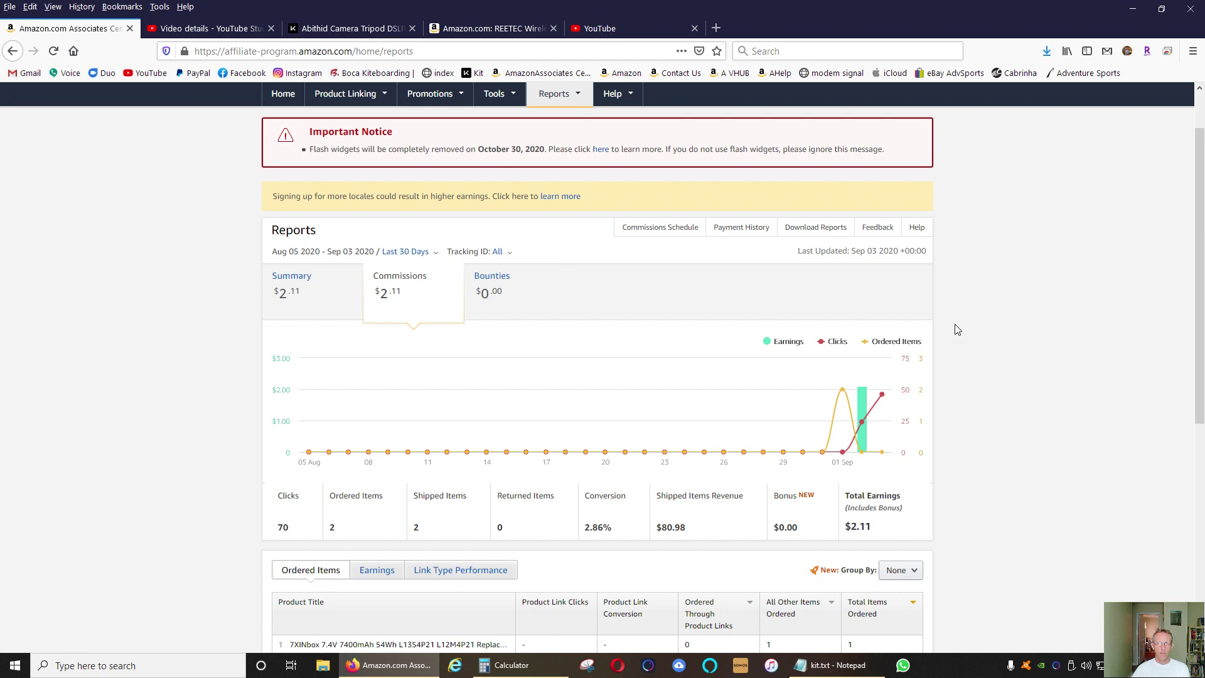
pyautogui.scroll(2, 949, 358)
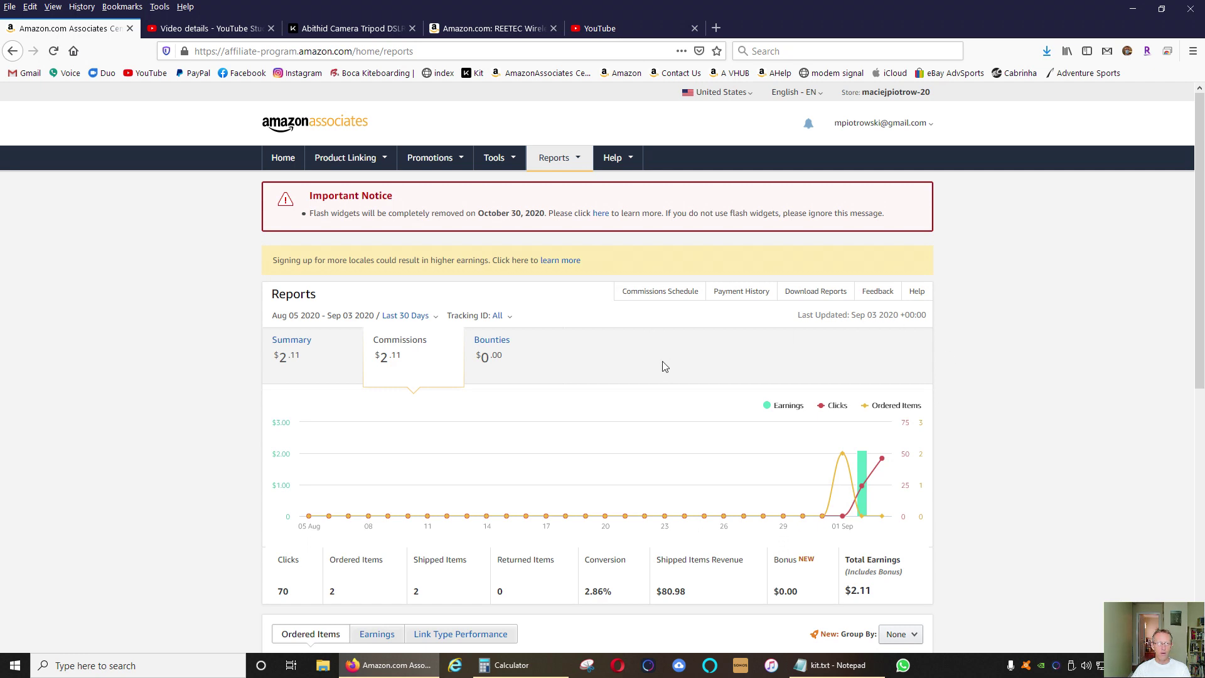
pyautogui.click(352, 31)
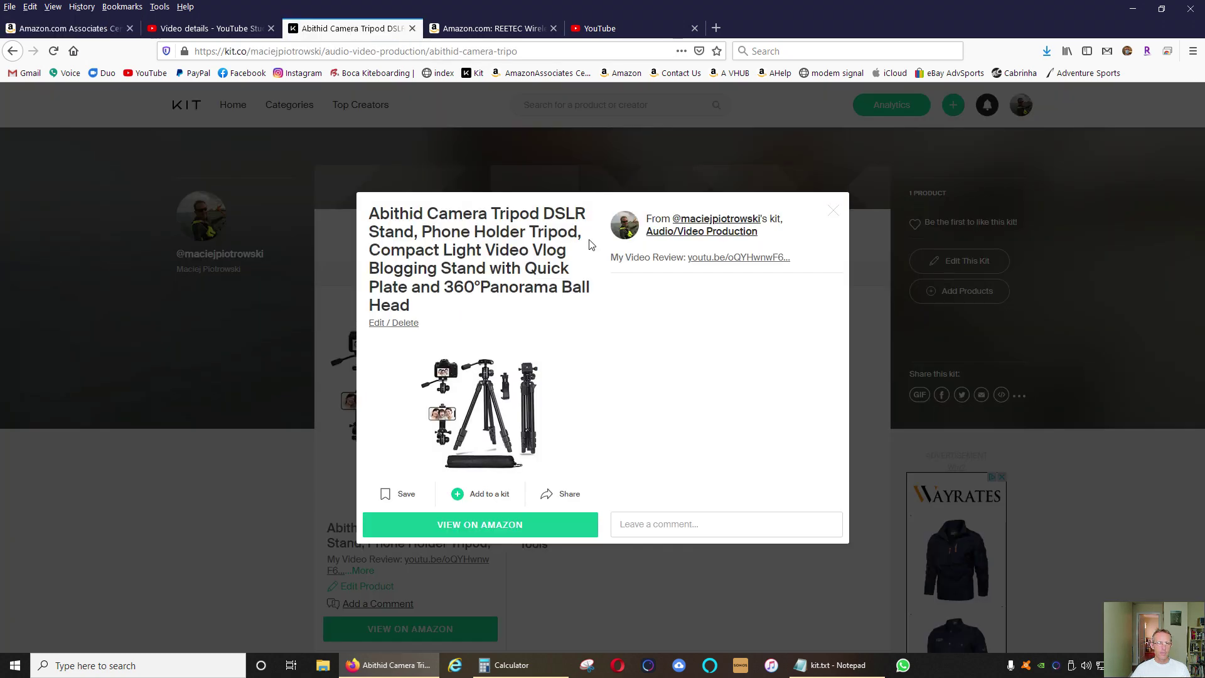
# Close the tripod popup, visit the Kit home feed, and recheck the saved video description.
pyautogui.click(837, 216)
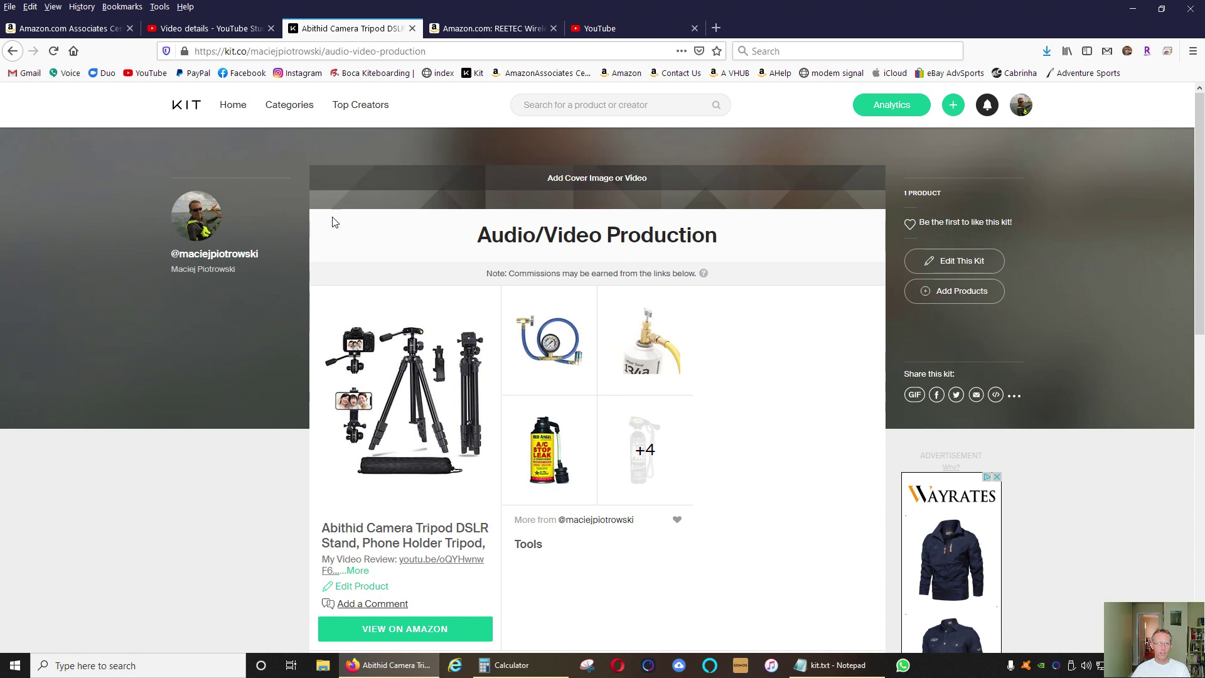
pyautogui.click(179, 107)
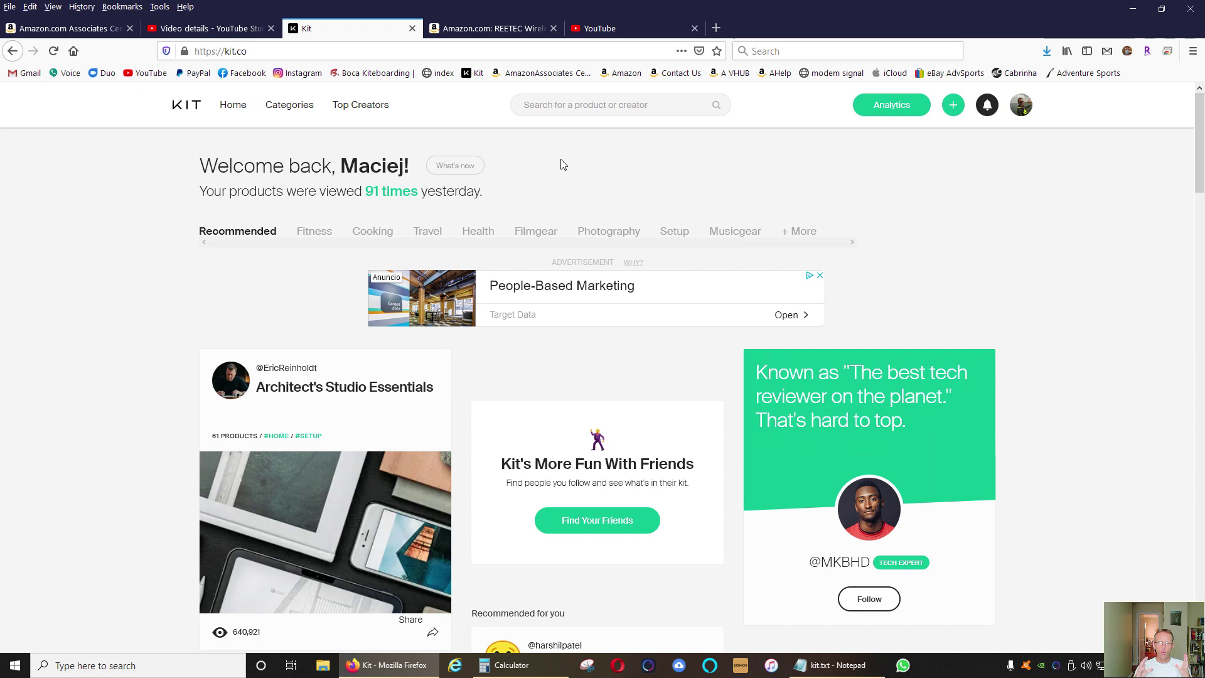
pyautogui.click(178, 29)
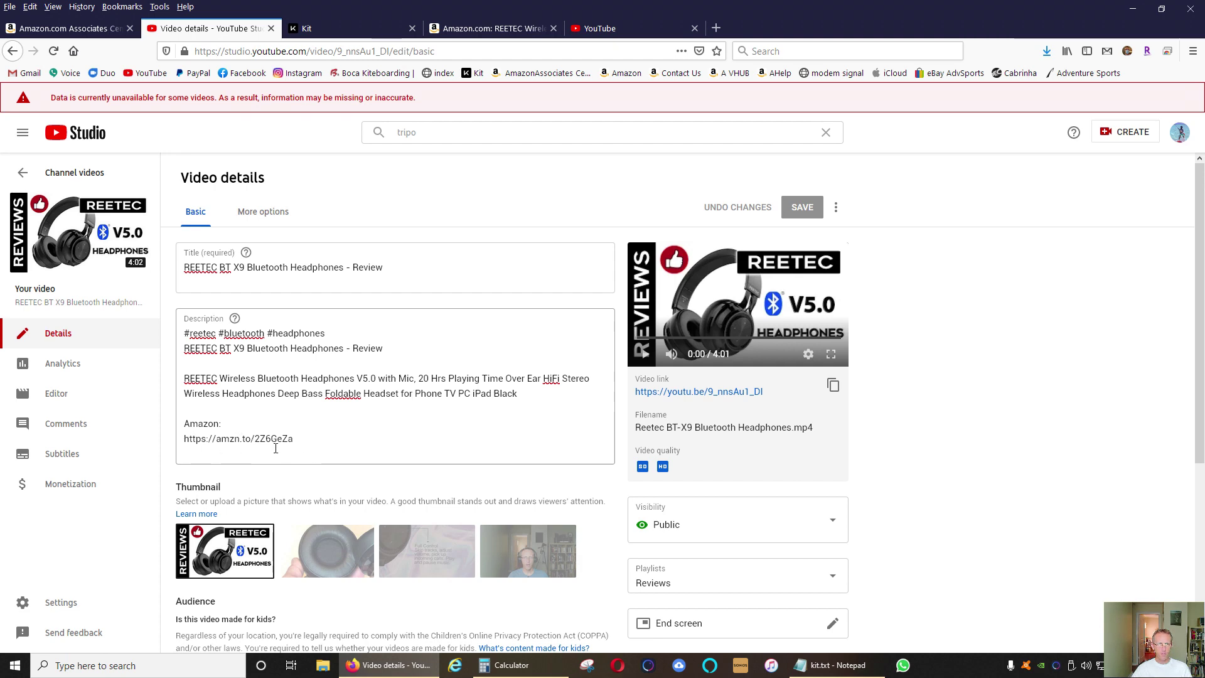
pyautogui.click(349, 28)
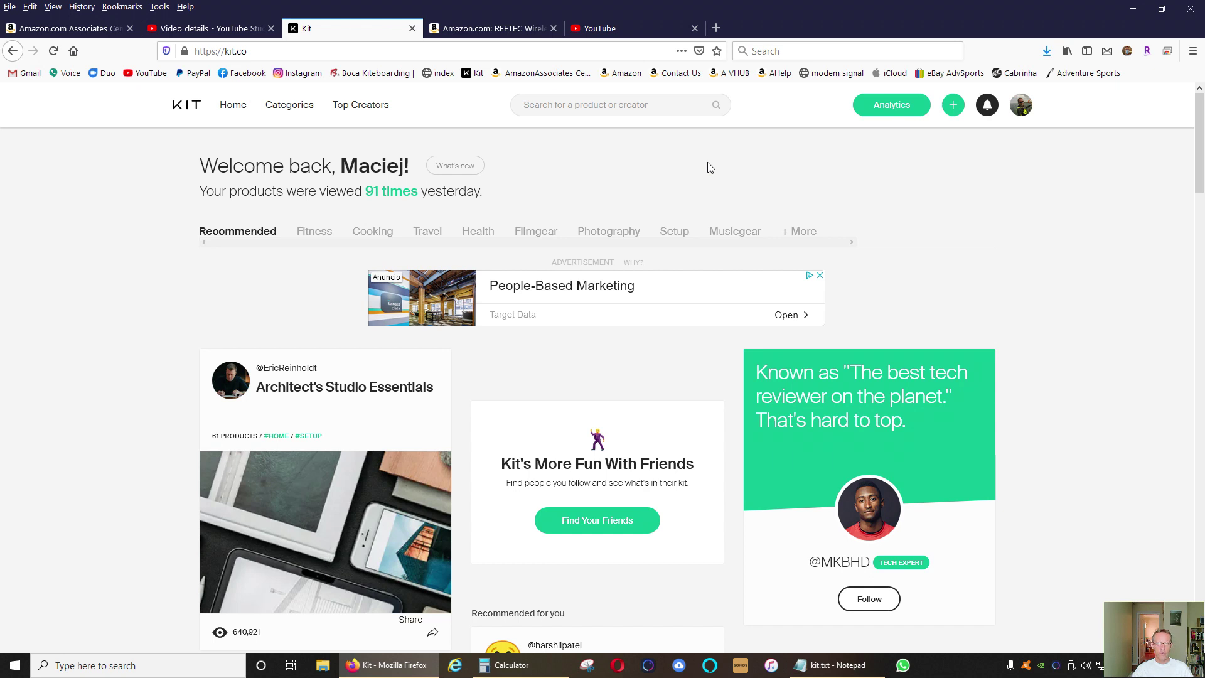
pyautogui.click(472, 72)
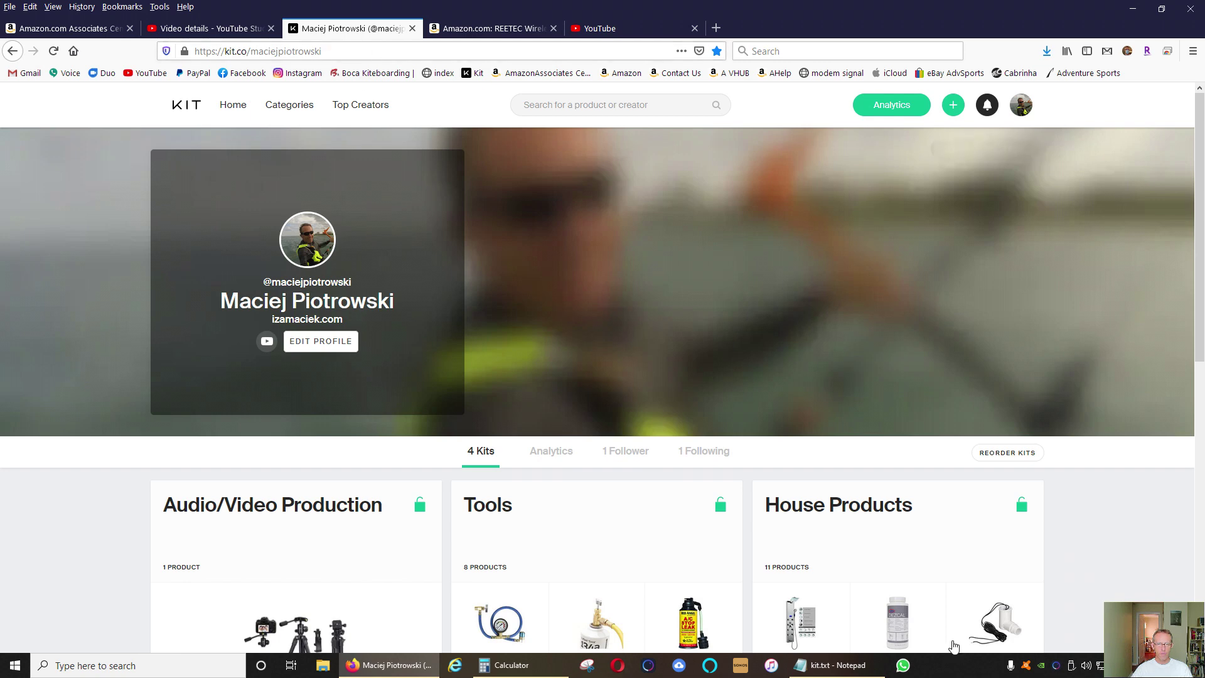
# Copy the Kit.co profile link lines from Notepad and return to the YouTube Studio video details.
pyautogui.click(833, 665)
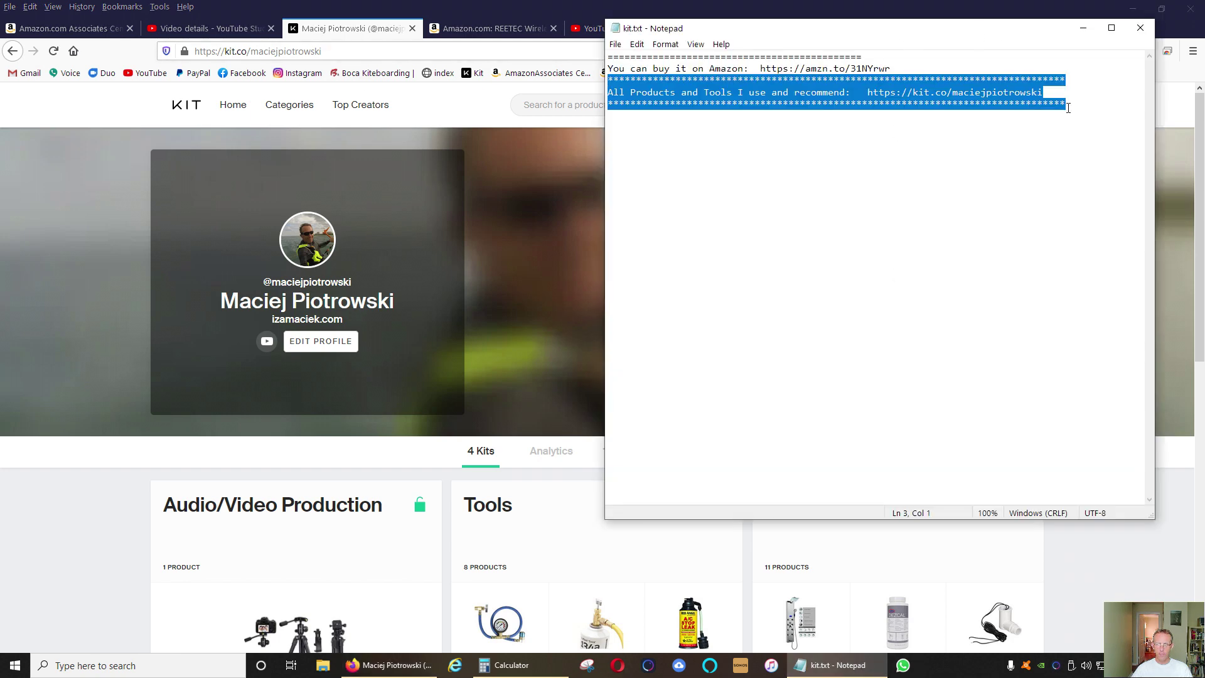
pyautogui.rightClick(1018, 100)
pyautogui.click(1047, 142)
pyautogui.click(207, 28)
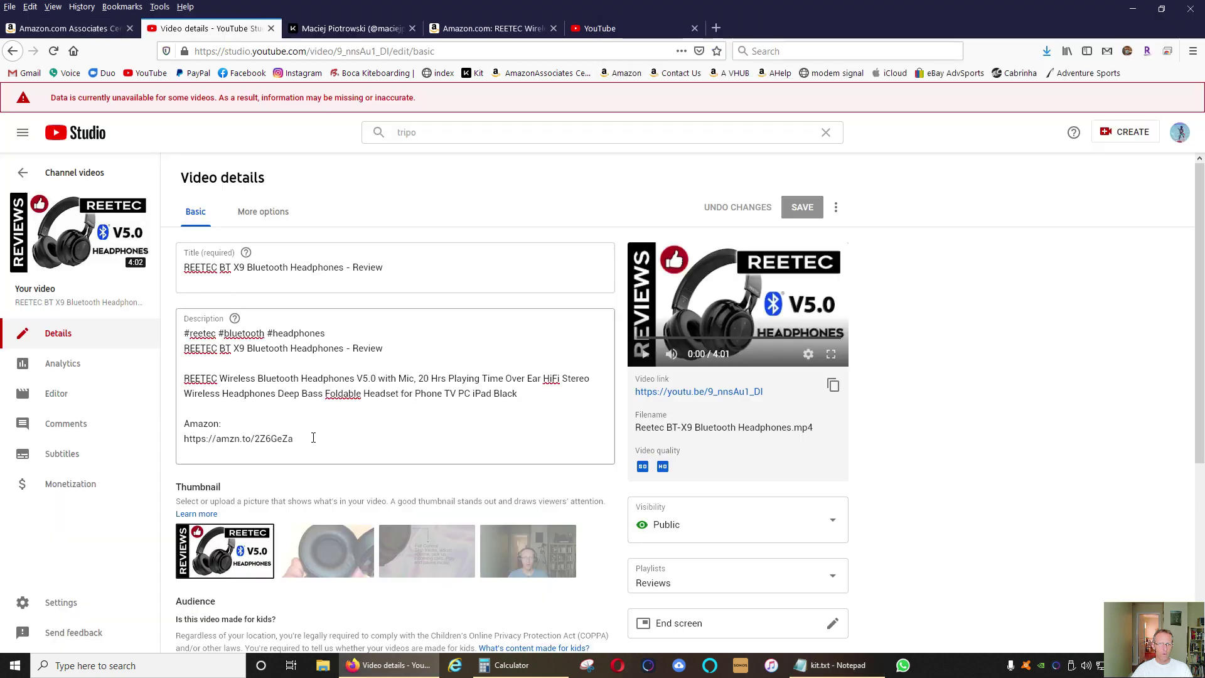
# Paste the Kit.co profile link on a new line under the Amazon link and save the description.
pyautogui.click(313, 439)
pyautogui.press('Return')
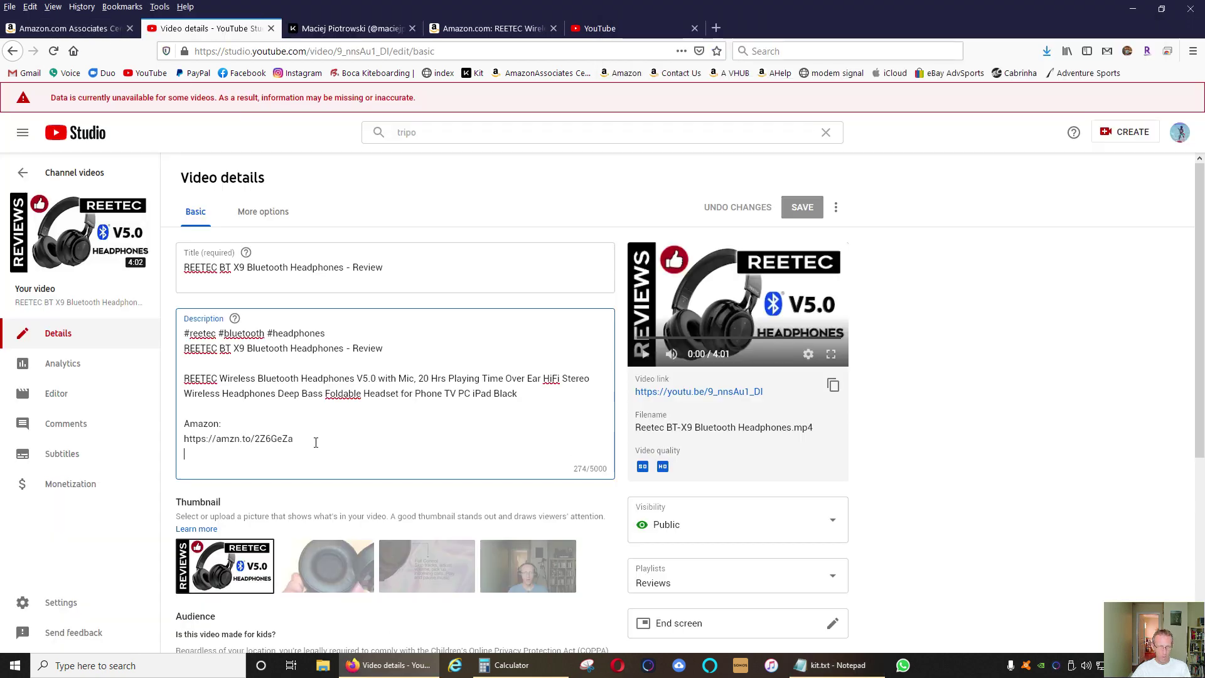
pyautogui.hotkey('ctrl', 'v')
pyautogui.click(801, 214)
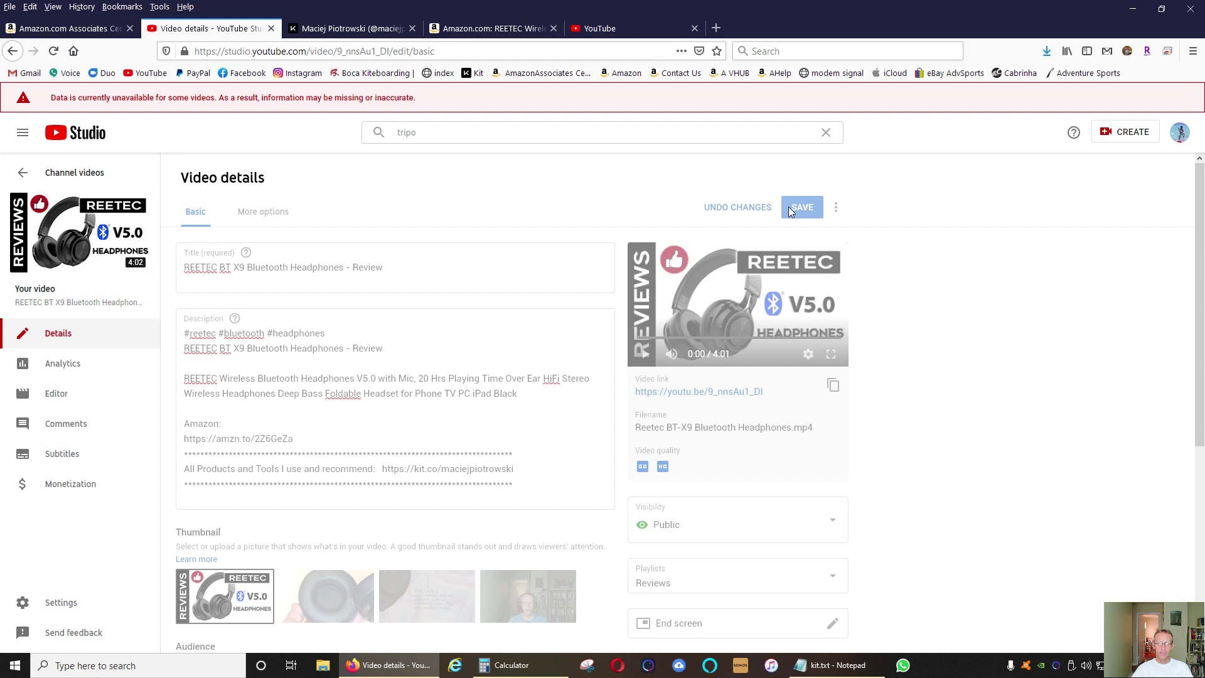
pyautogui.click(353, 29)
pyautogui.scroll(-1, 676, 510)
pyautogui.scroll(-3, 677, 508)
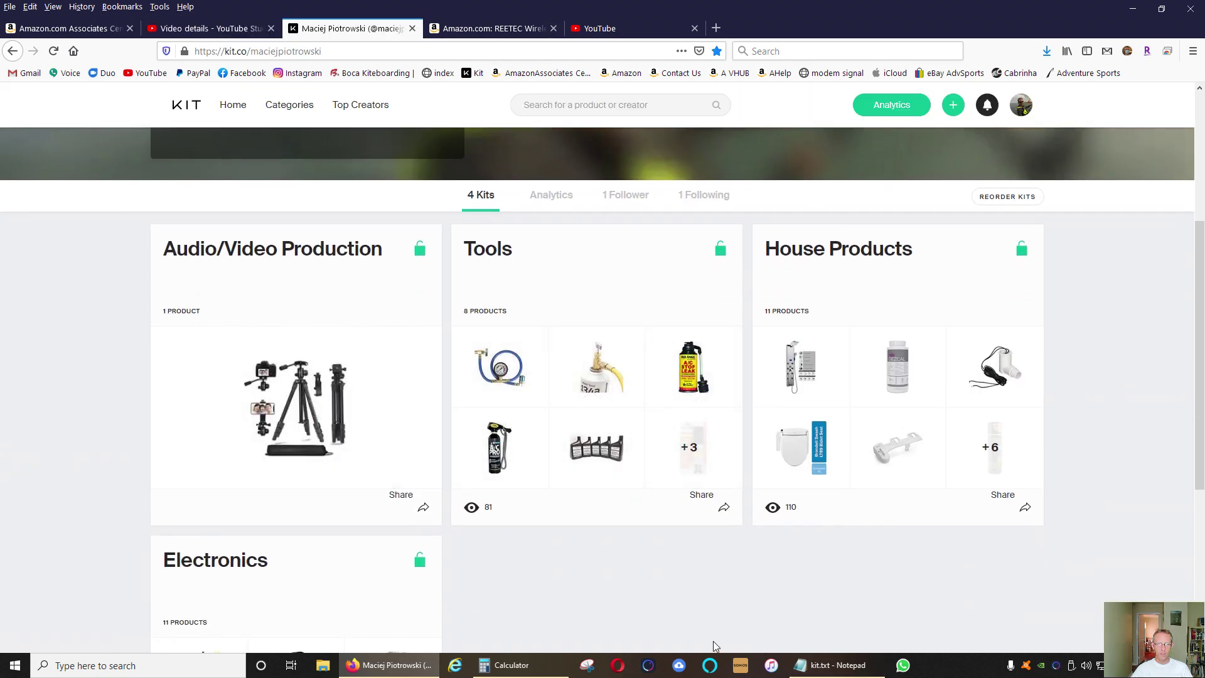
pyautogui.moveTo(896, 406)
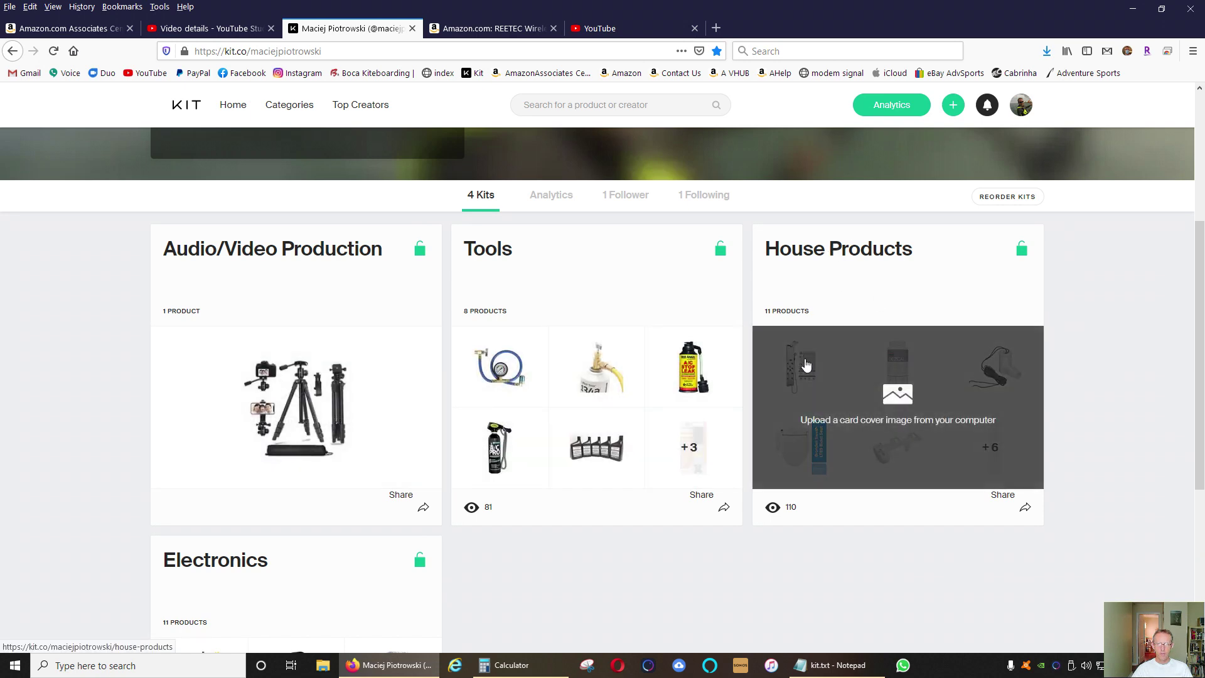
# Open the House Products kit and dismiss the unwanted image upload window.
pyautogui.click(805, 358)
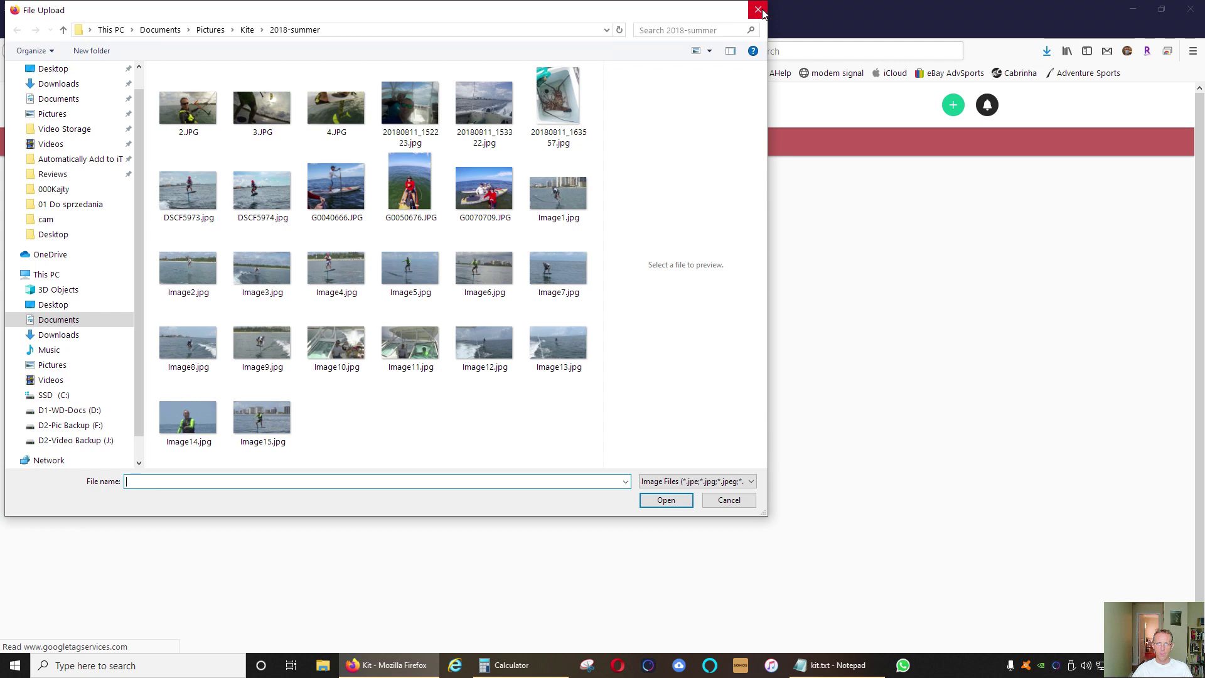
pyautogui.click(761, 9)
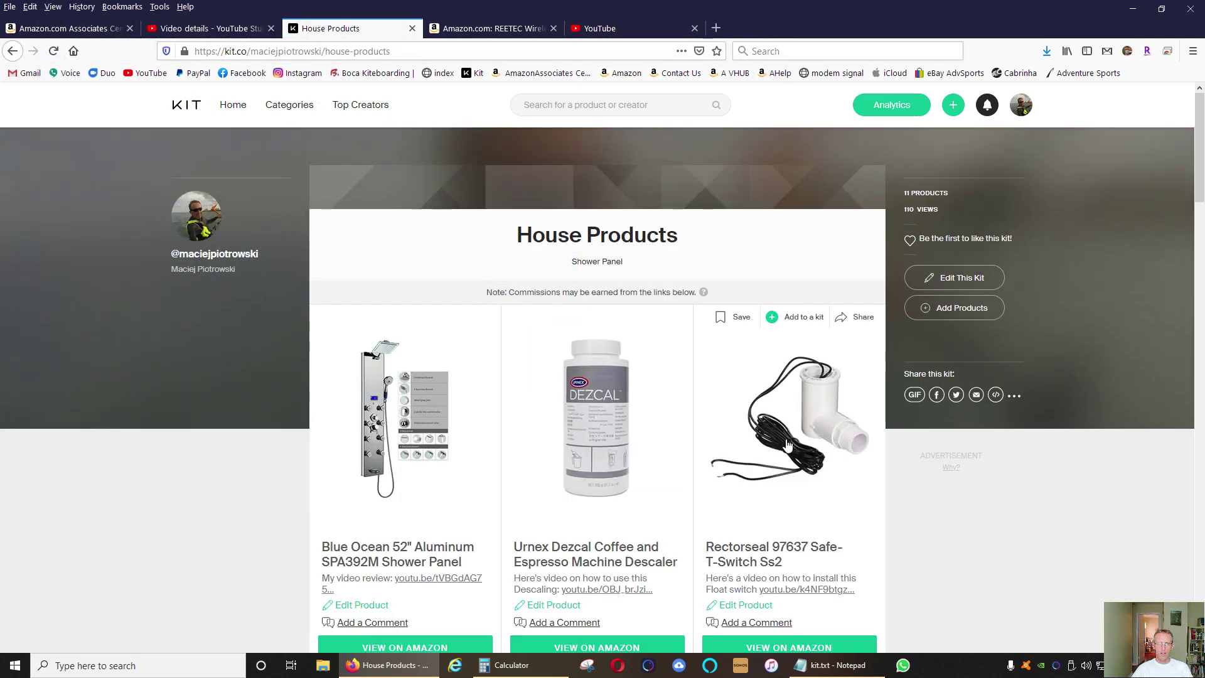
pyautogui.scroll(-3, 531, 549)
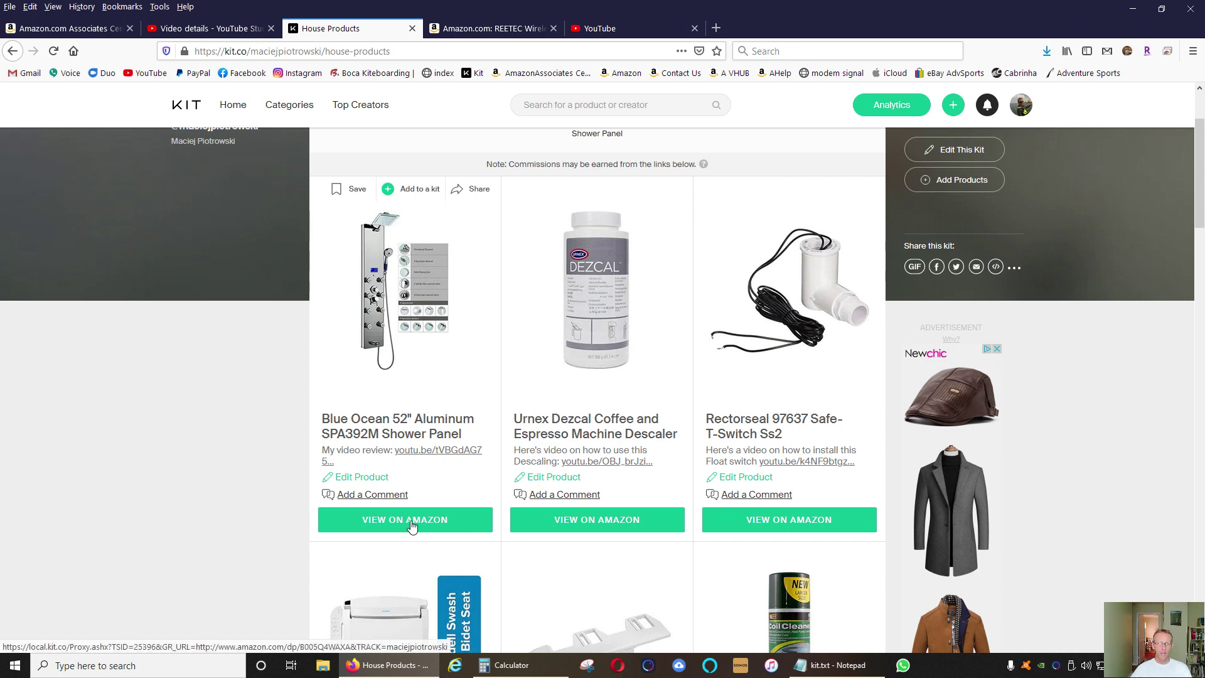
# Launch the Blue Ocean shower panel's Amazon page from the House Products kit, then return to the kit.
pyautogui.click(90, 30)
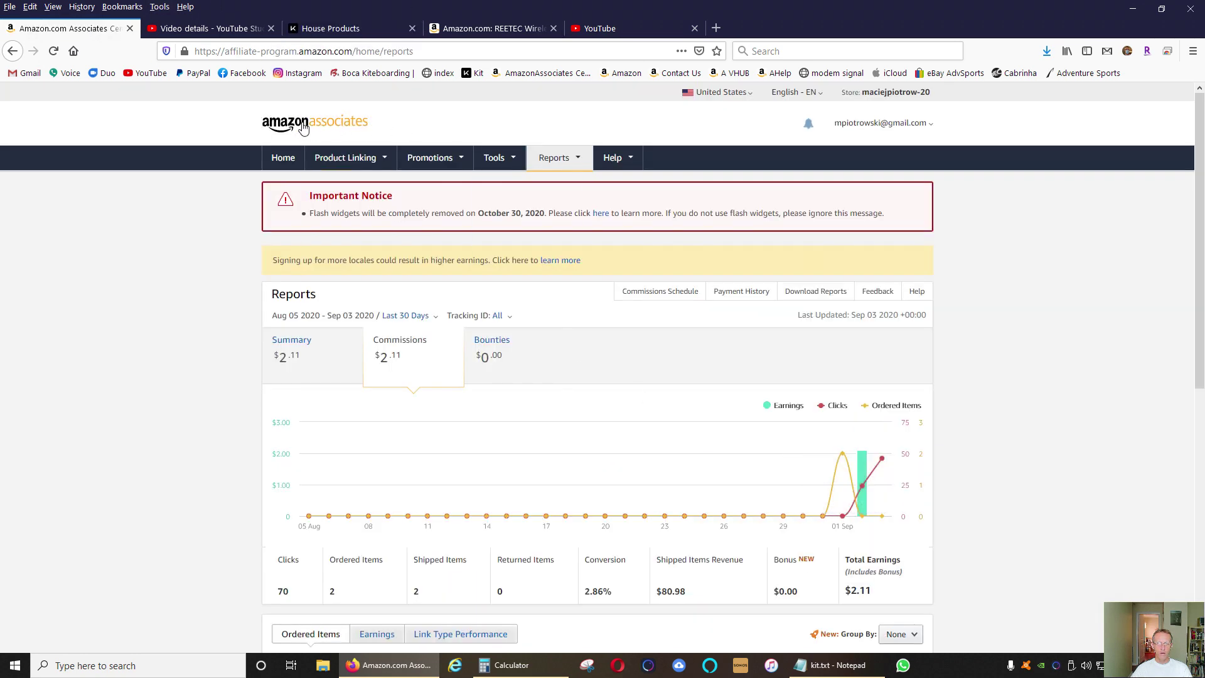
pyautogui.click(371, 26)
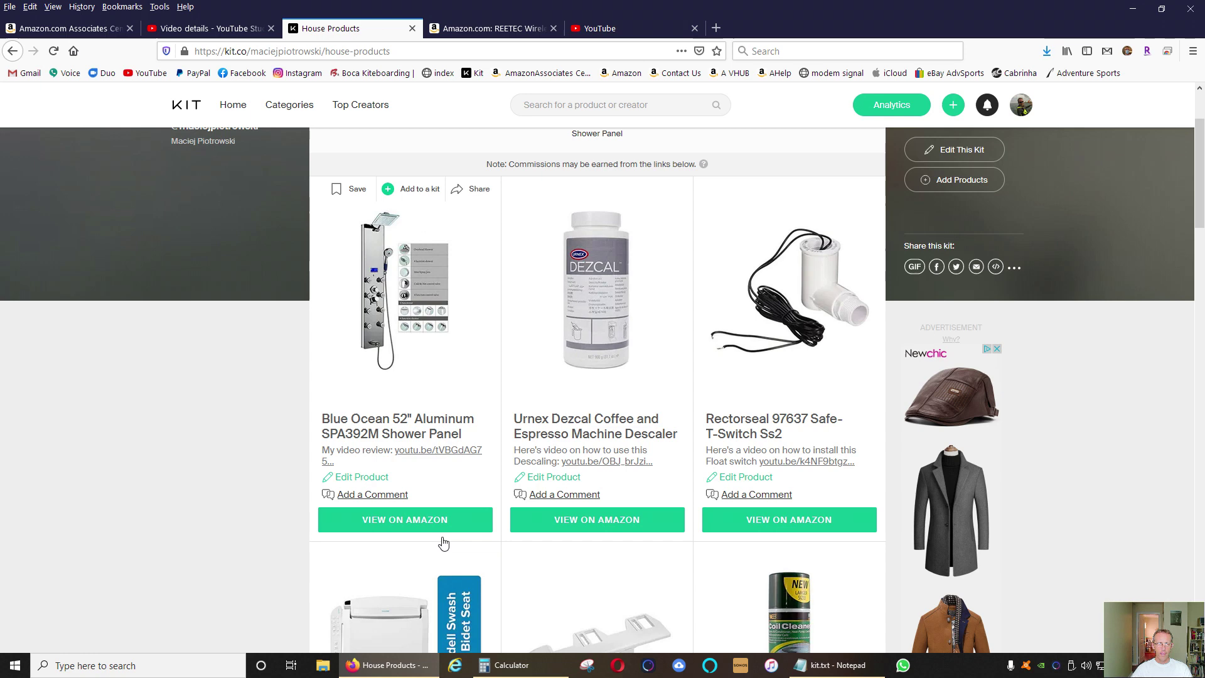
pyautogui.click(406, 526)
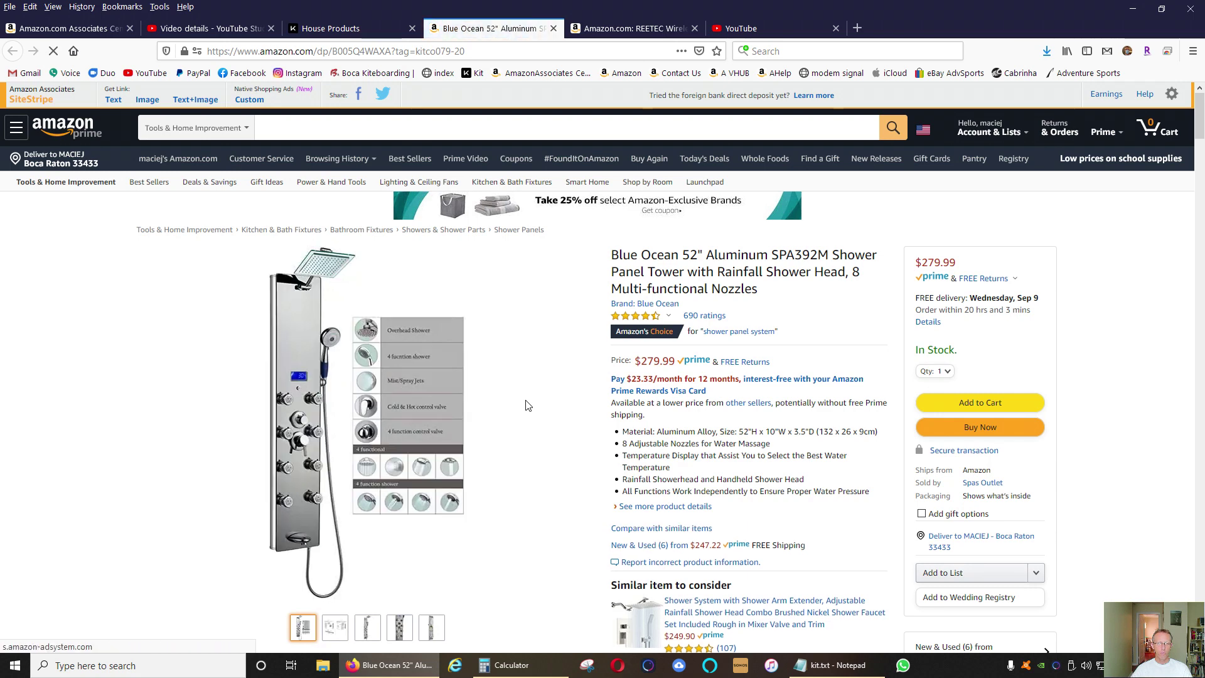
pyautogui.click(185, 31)
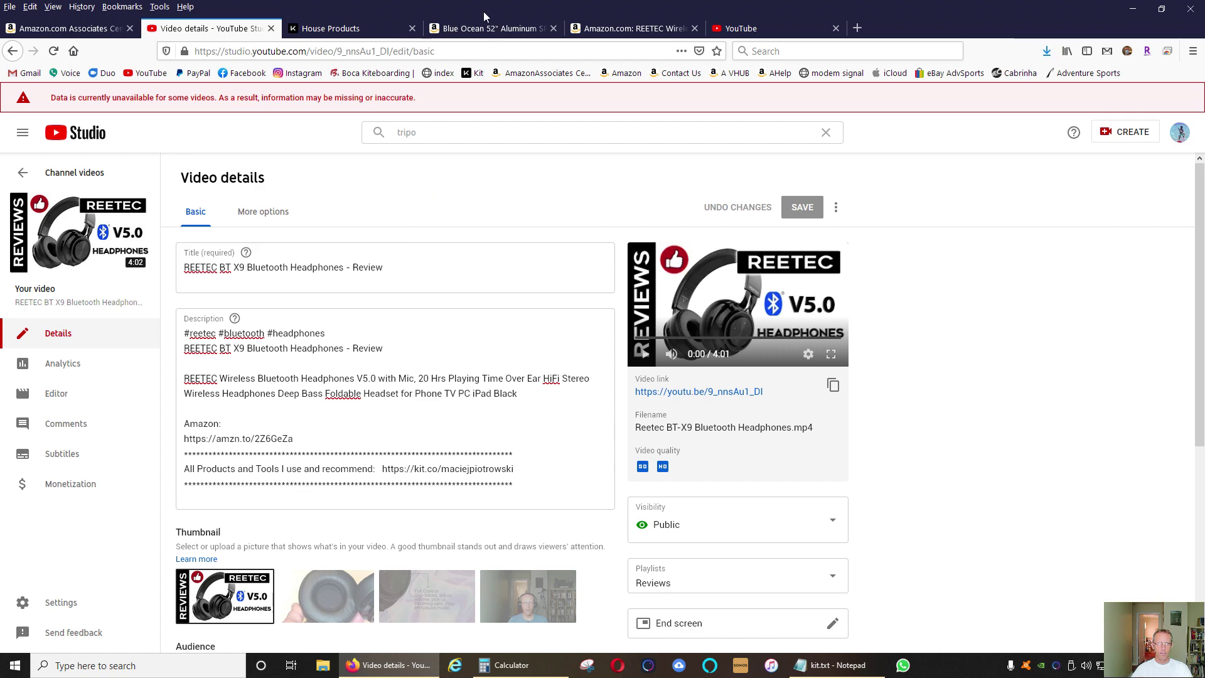
pyautogui.click(340, 29)
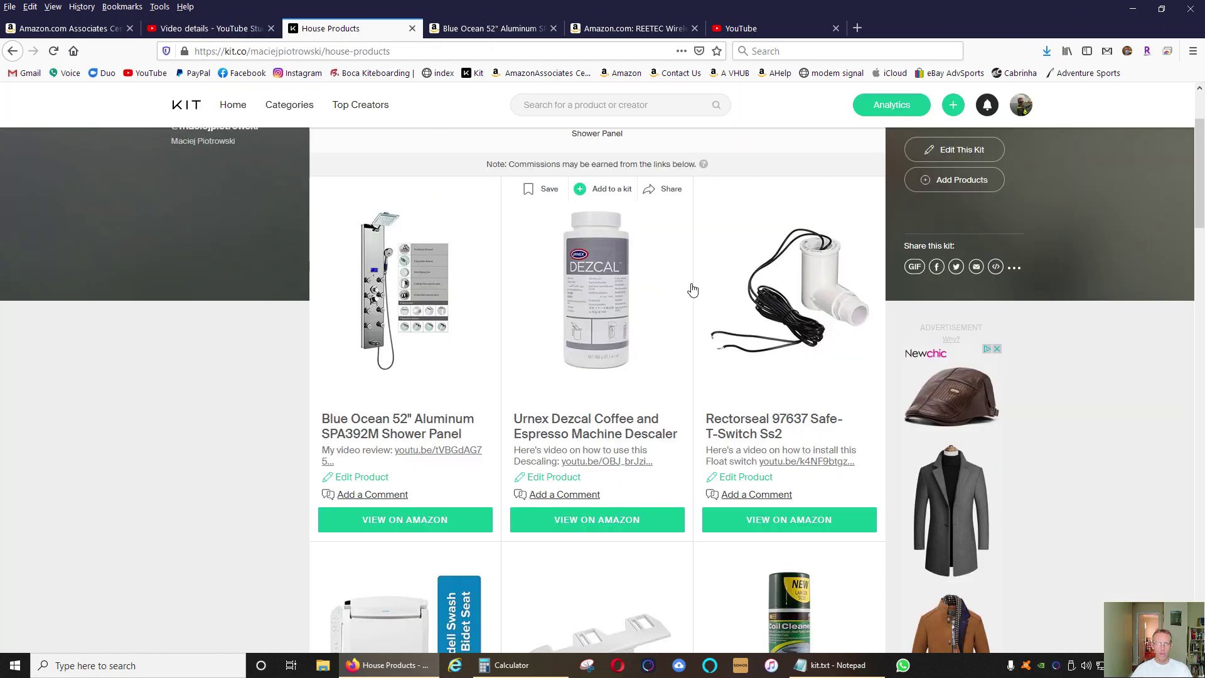
pyautogui.scroll(-3, 669, 362)
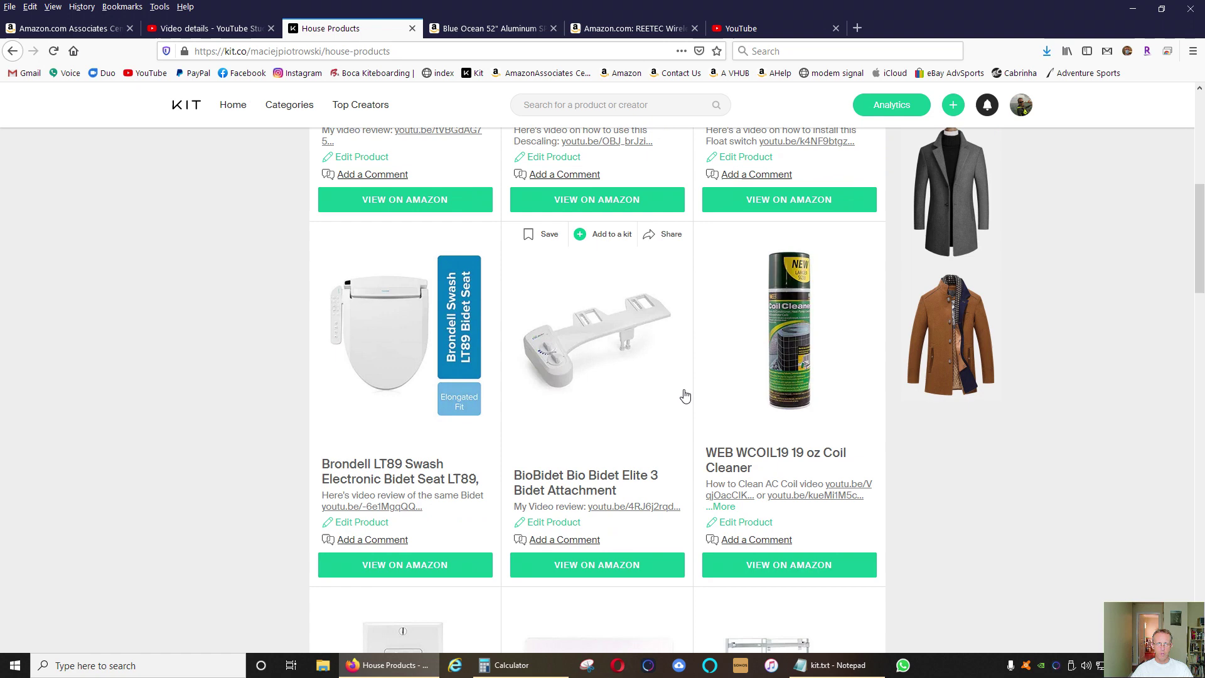
pyautogui.scroll(4, 685, 434)
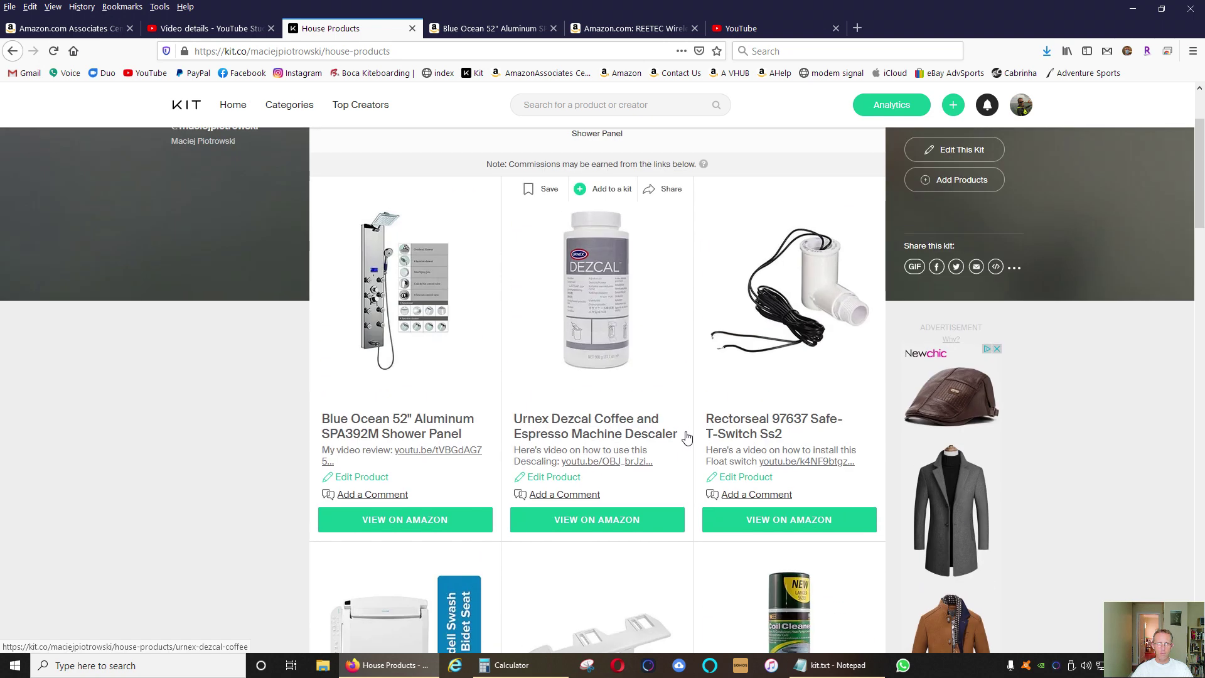
pyautogui.scroll(2, 685, 433)
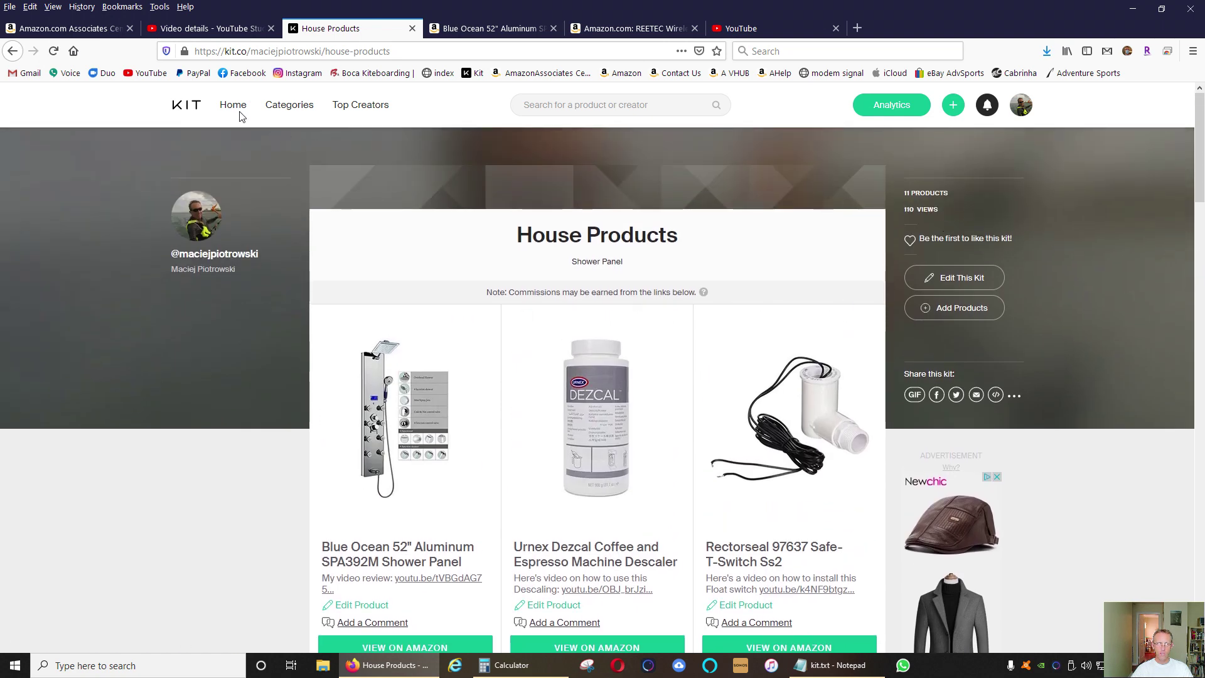
# Show the Kit.co profile analytics: 67 kit views, 152 product views and 1 product click.
pyautogui.click(473, 78)
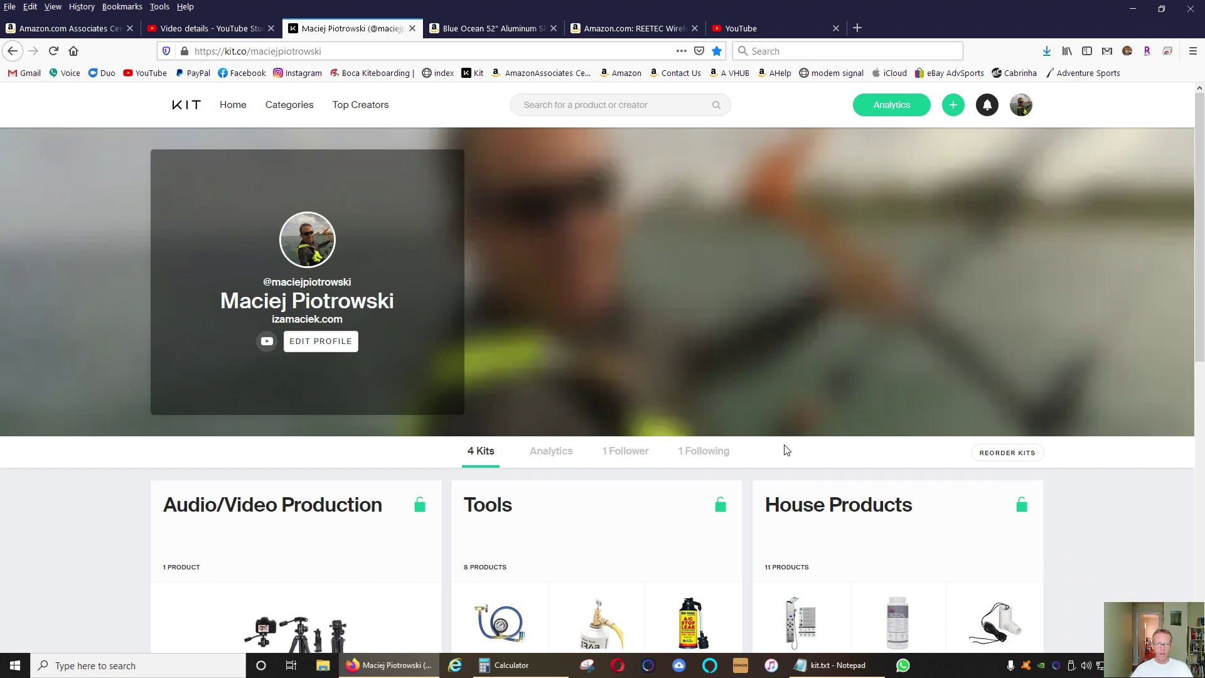
pyautogui.scroll(-2, 784, 451)
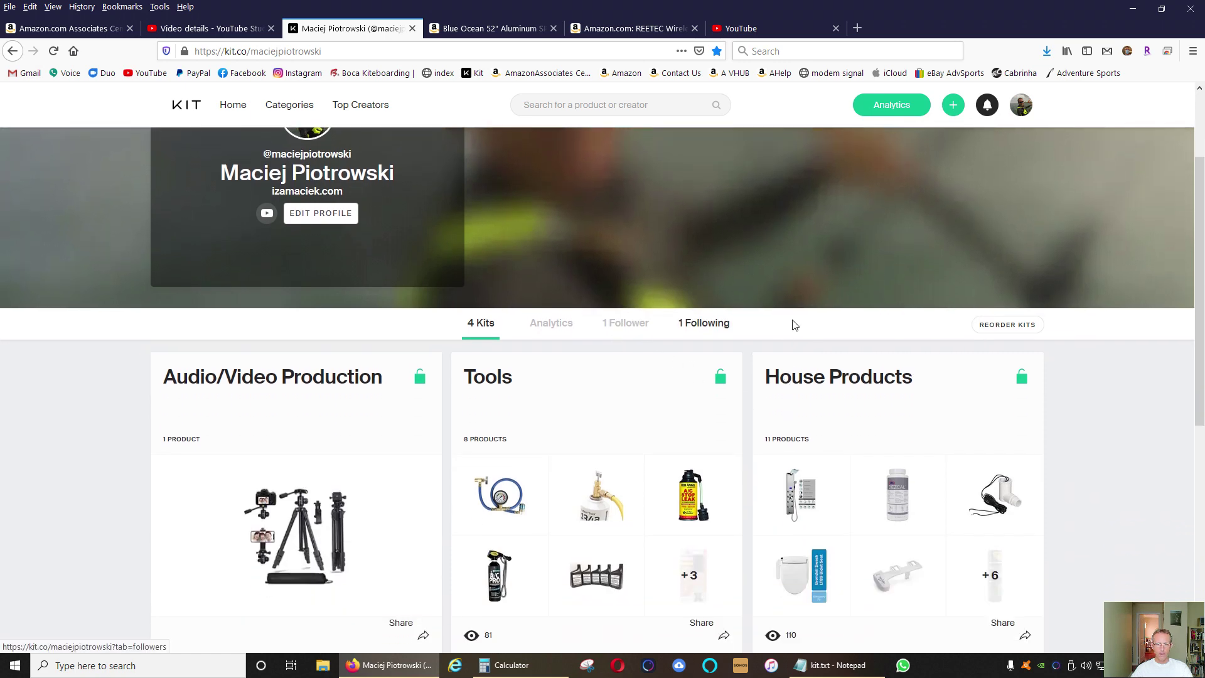
pyautogui.scroll(-3, 800, 395)
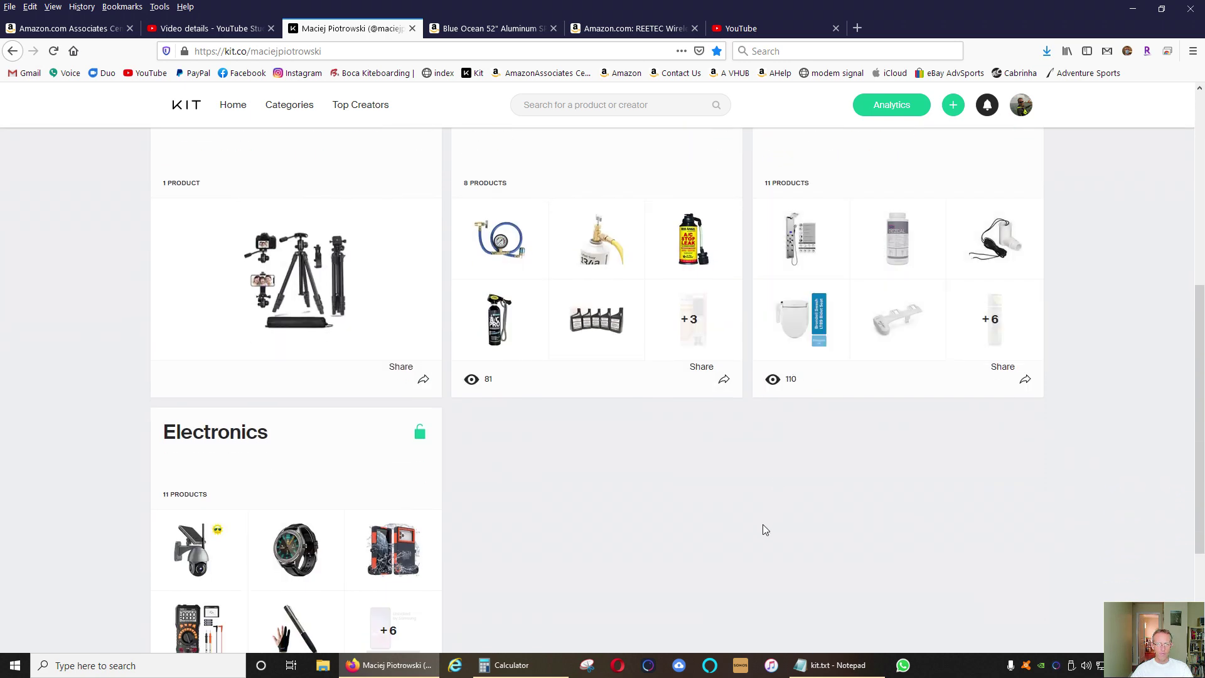
pyautogui.scroll(5, 768, 509)
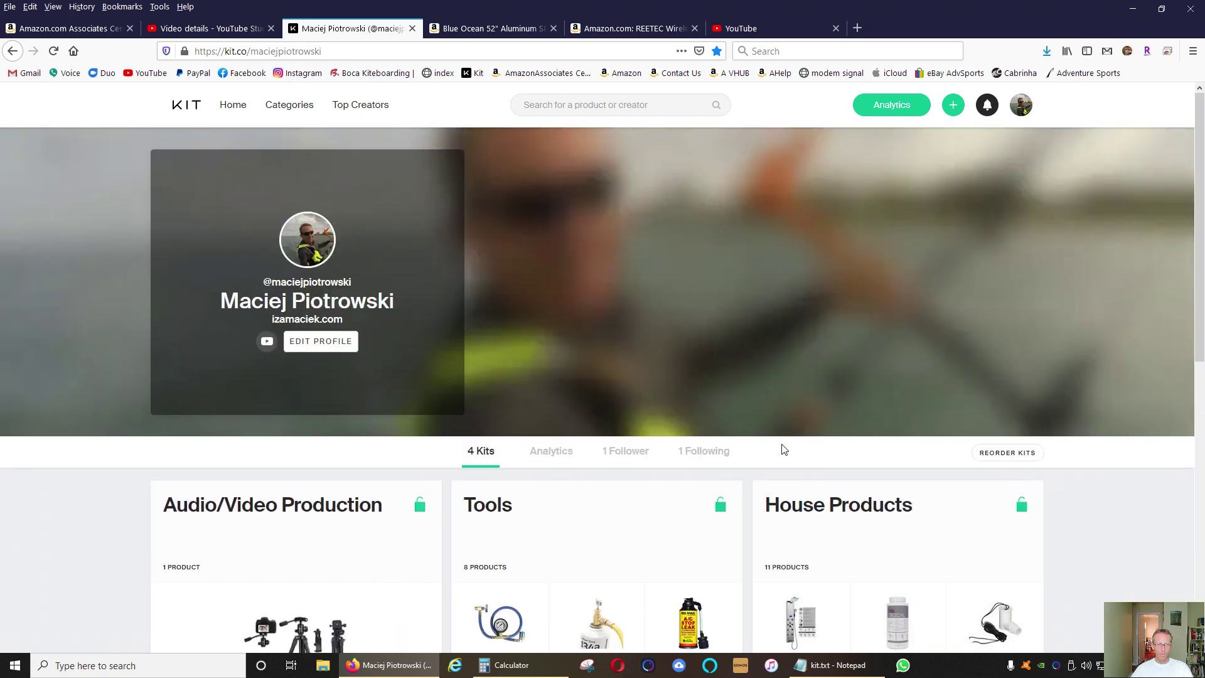
pyautogui.click(547, 452)
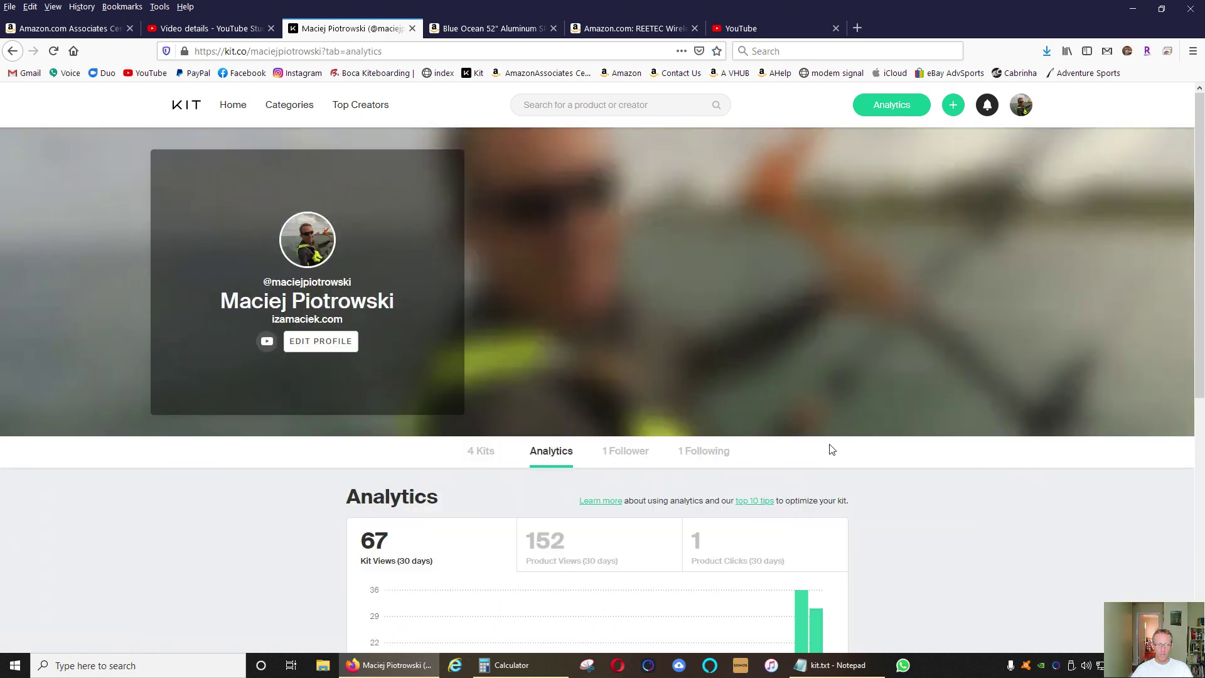
pyautogui.scroll(-3, 888, 441)
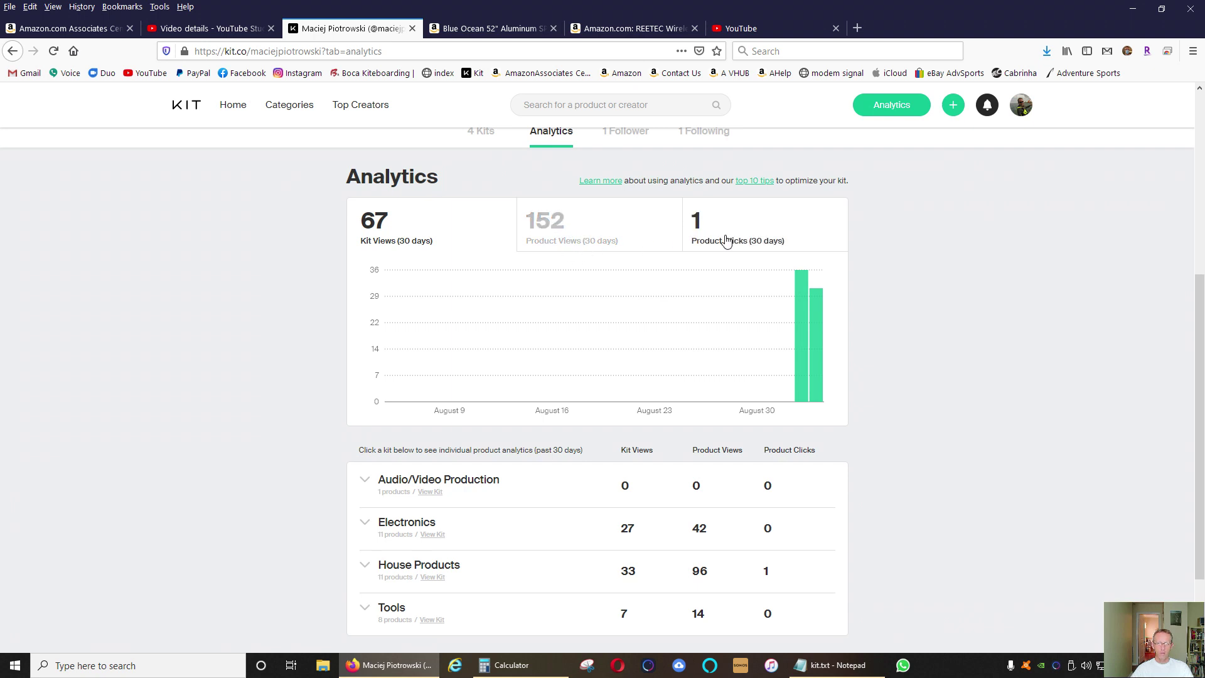
pyautogui.scroll(-2, 875, 252)
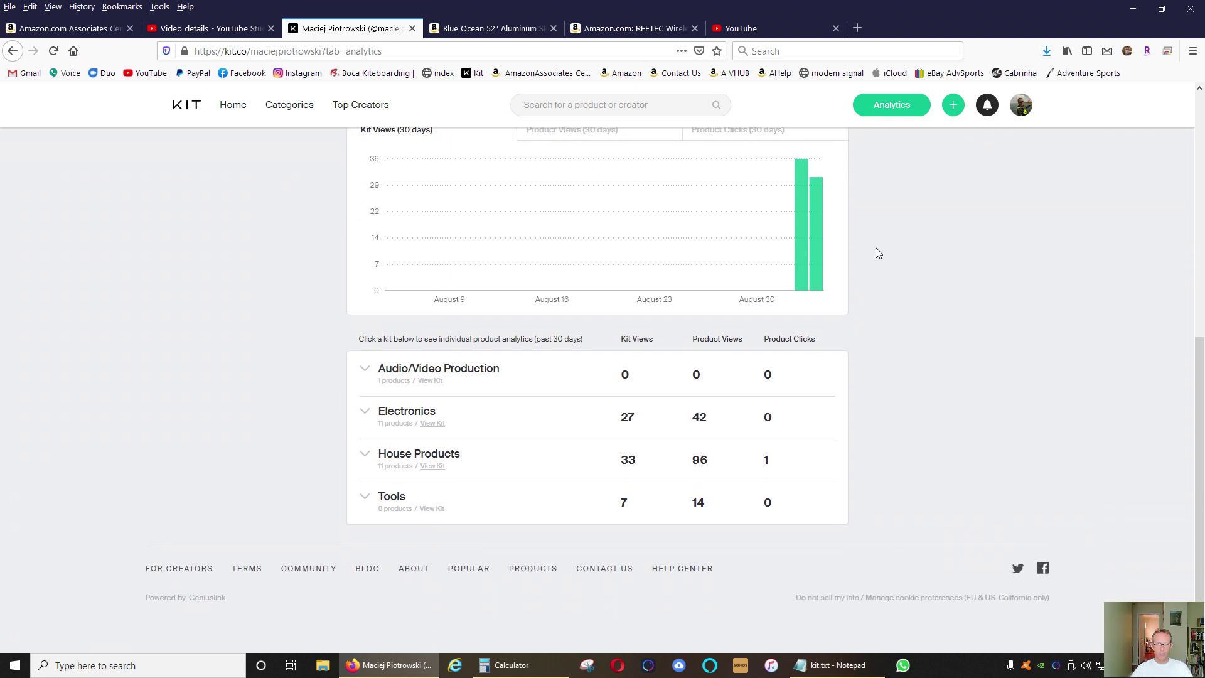
pyautogui.scroll(4, 902, 415)
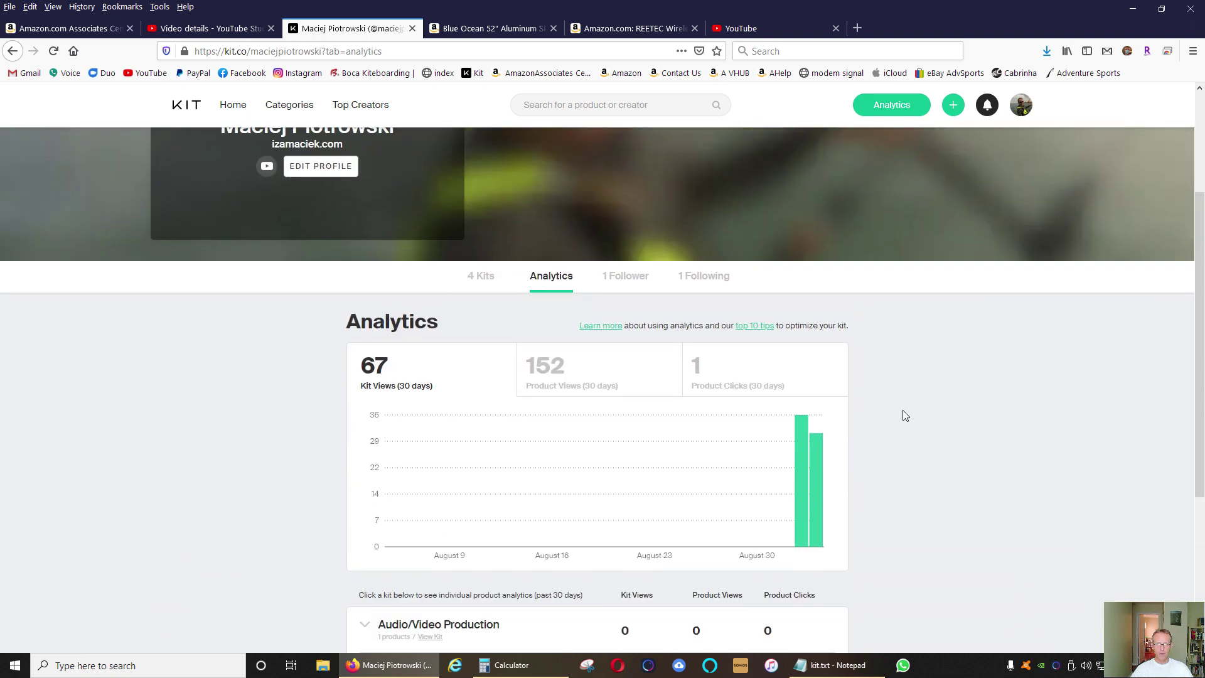
pyautogui.scroll(1, 902, 415)
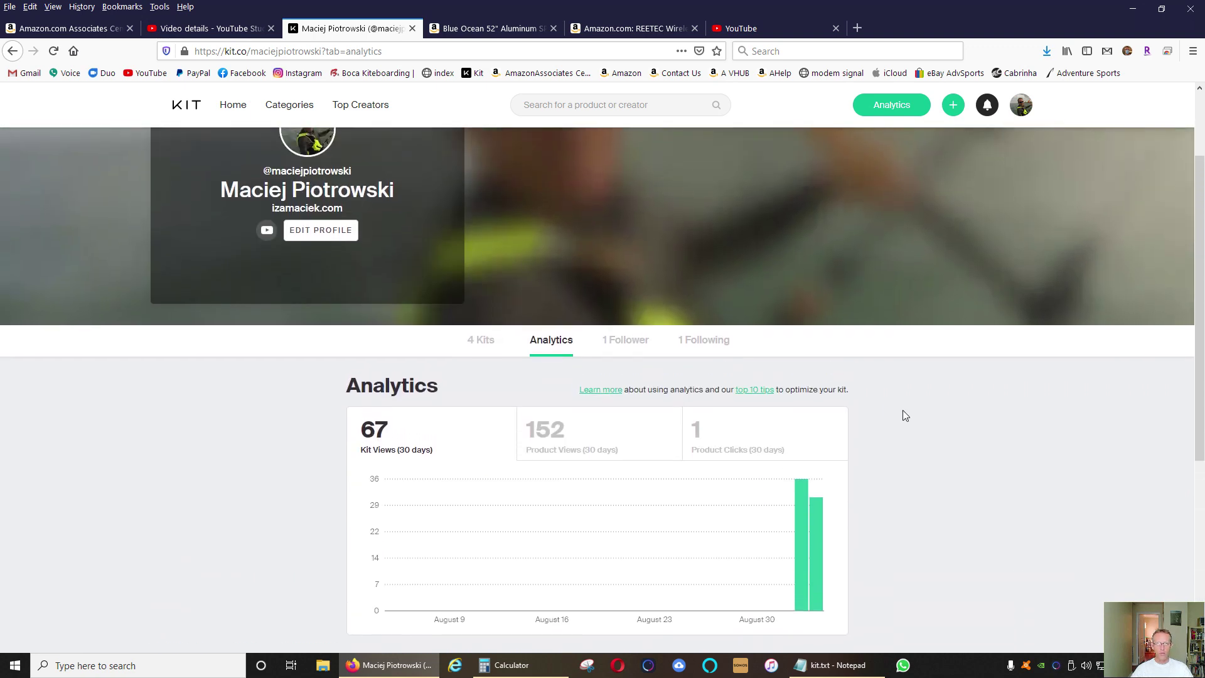
pyautogui.scroll(2, 903, 415)
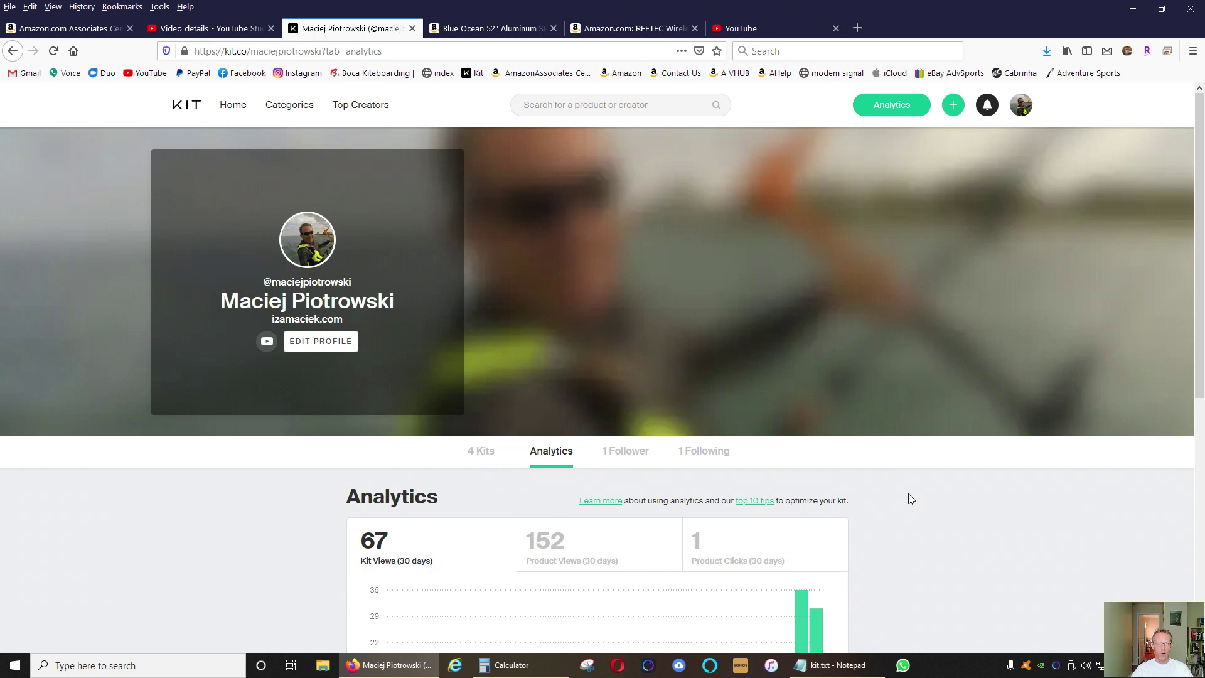